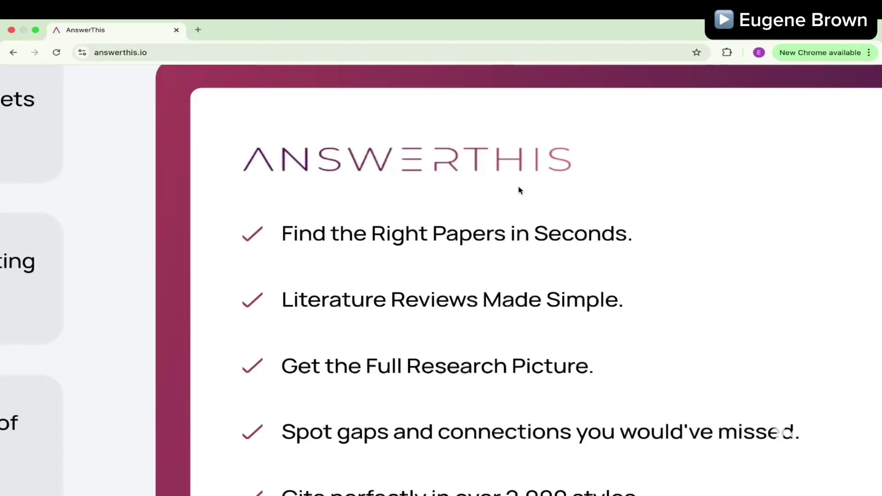
# Read through the AnswerThis feature list on the homepage, from finding papers in seconds to making citation maps.
pyautogui.scroll(-2, 520, 190)
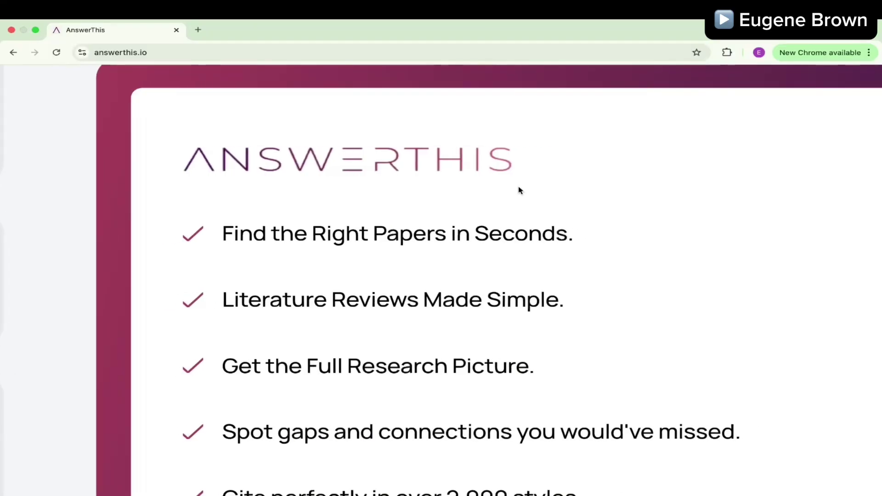
pyautogui.moveTo(233, 233); pyautogui.dragTo(566, 234)
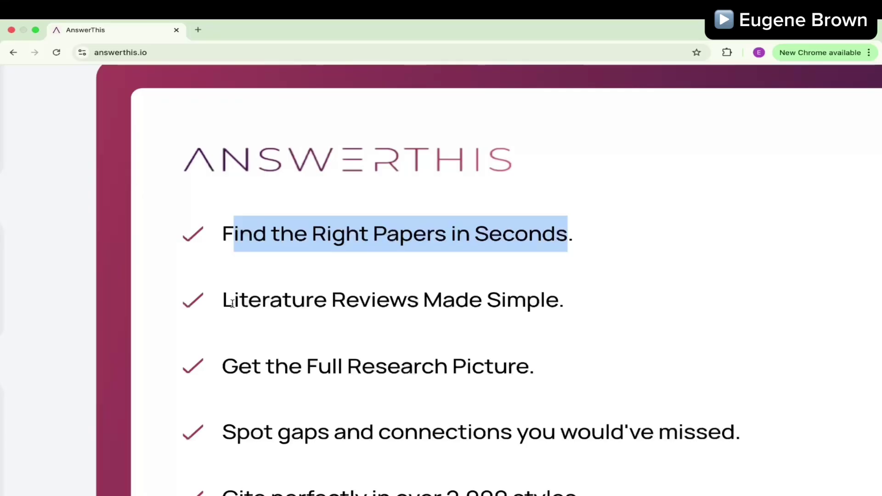
pyautogui.moveTo(222, 301); pyautogui.dragTo(563, 292)
pyautogui.click(566, 298)
pyautogui.scroll(-3, 321, 276)
pyautogui.hscroll(2, 322, 276)
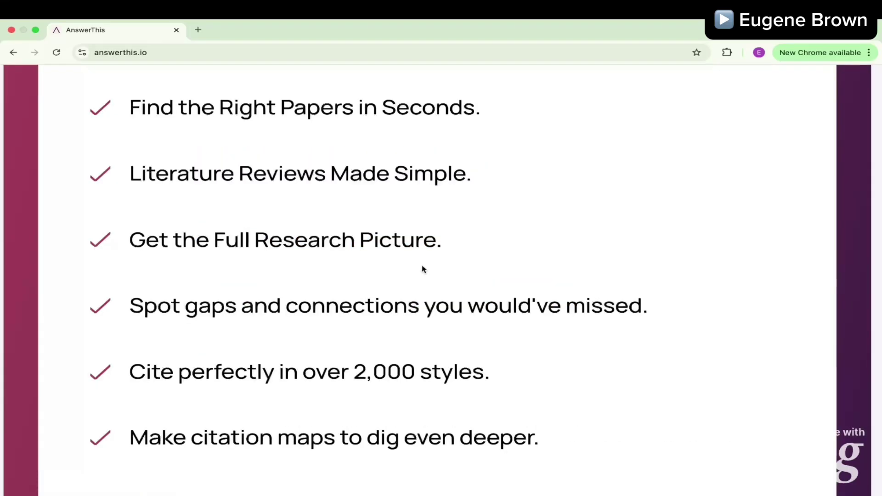
pyautogui.moveTo(128, 241); pyautogui.dragTo(441, 241)
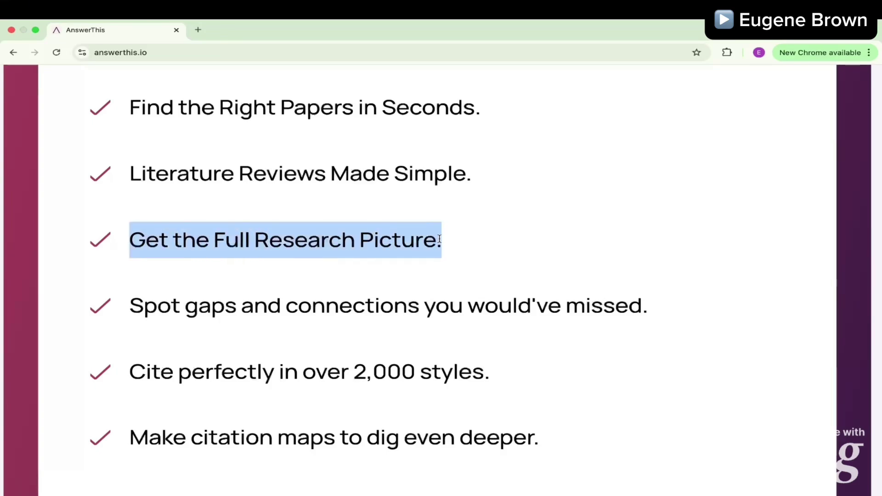
pyautogui.click(525, 314)
pyautogui.moveTo(129, 306); pyautogui.dragTo(644, 317)
pyautogui.click(141, 369)
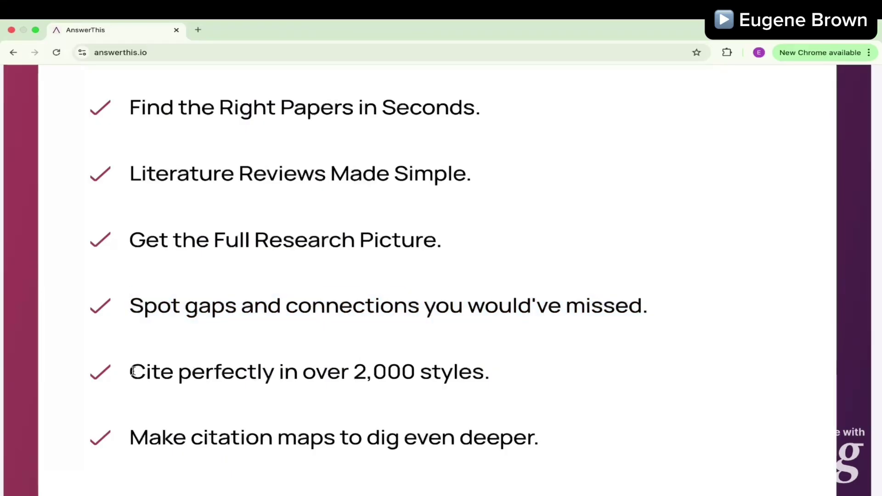
pyautogui.moveTo(130, 371); pyautogui.dragTo(473, 373)
pyautogui.click(149, 439)
pyautogui.moveTo(130, 439); pyautogui.dragTo(546, 438)
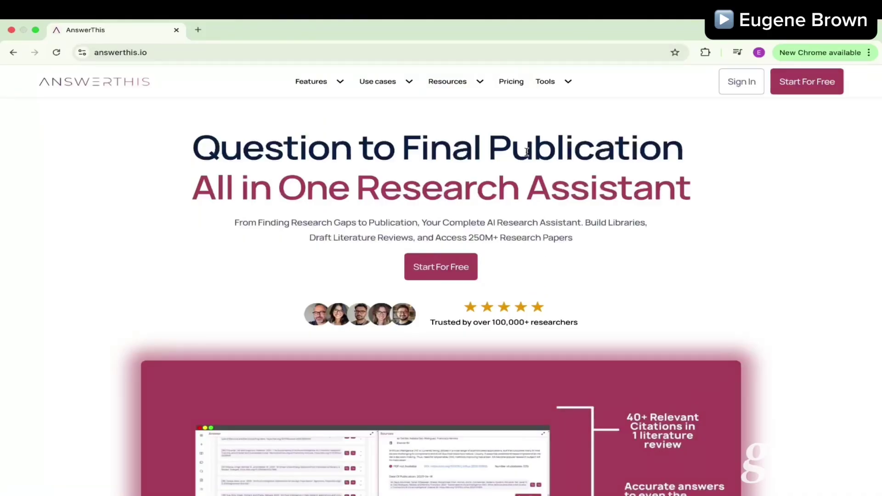
# Go through Sign In to the AnswerThis app and examine the research question box with its type, source and mode options.
pyautogui.scroll(5, 527, 152)
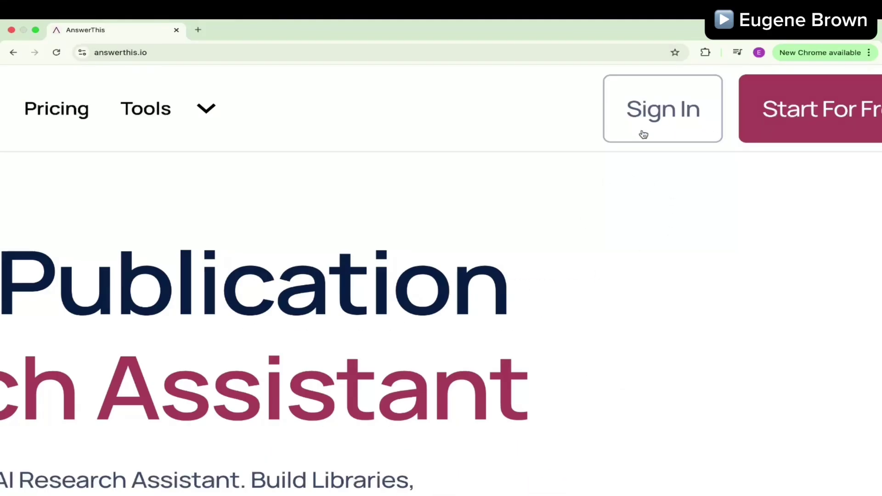
pyautogui.click(665, 116)
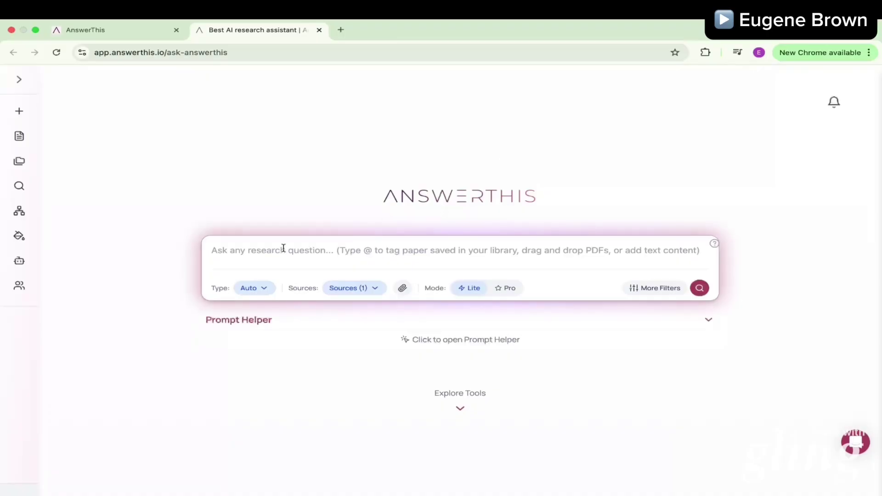
pyautogui.click(240, 252)
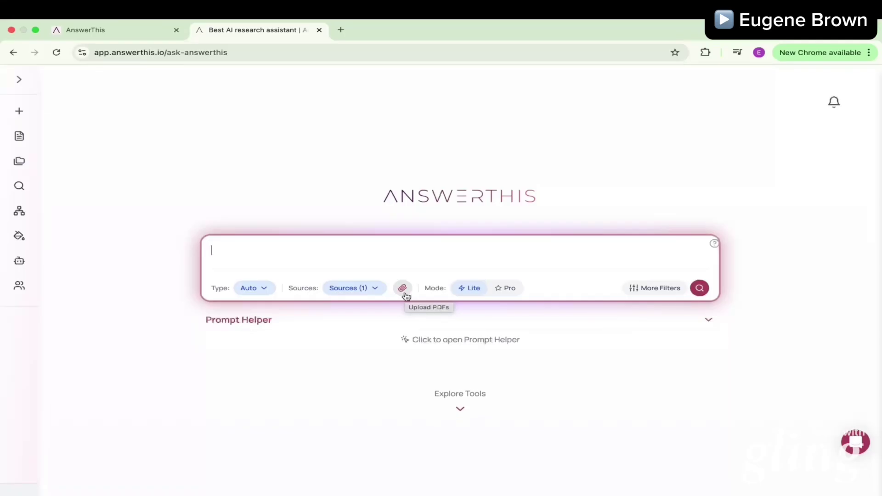
pyautogui.scroll(-1, 658, 189)
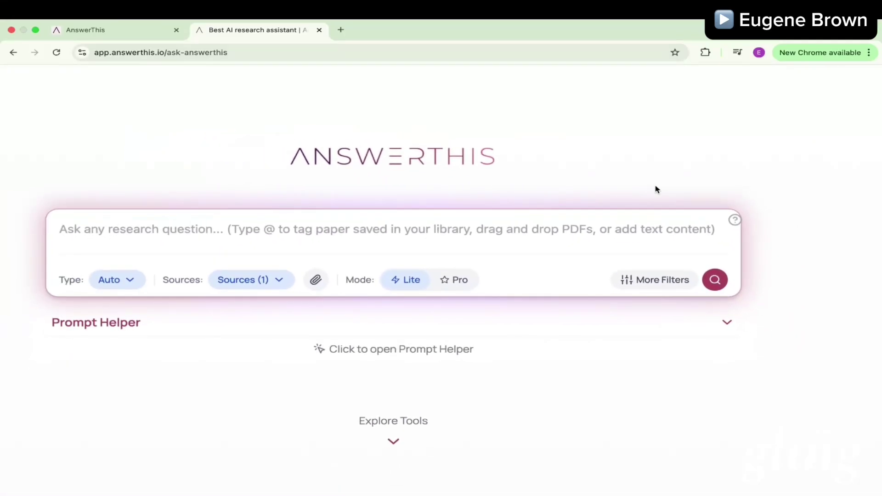
pyautogui.scroll(1, 657, 189)
# Expand the navigation sidebar and look over its sections, including AI Writer, Library, Search Papers and Citation Map.
pyautogui.click(17, 80)
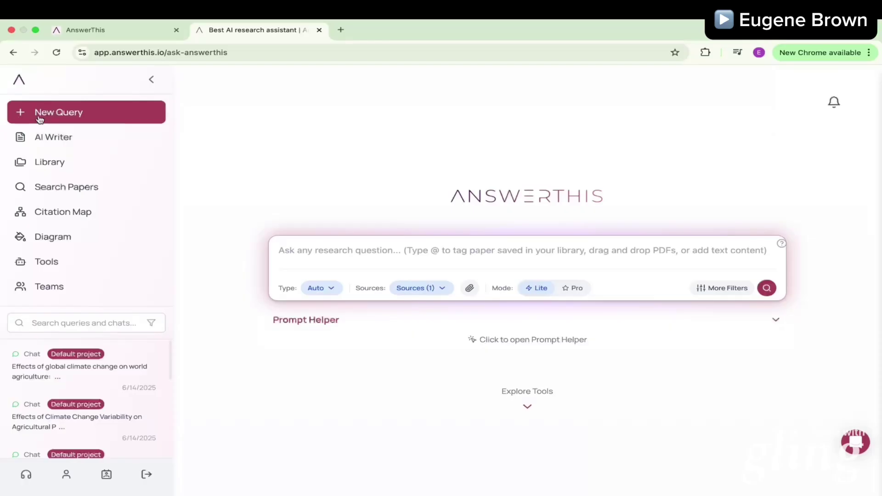
pyautogui.scroll(5, 41, 137)
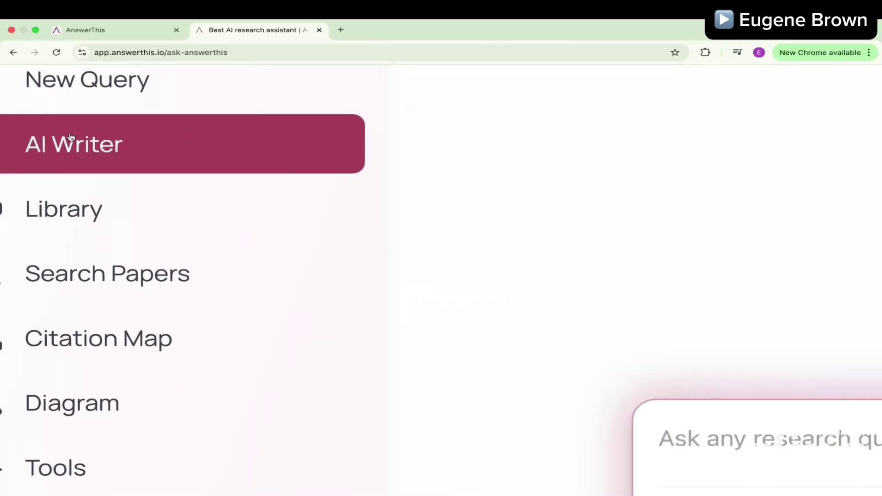
pyautogui.hscroll(-3, 110, 154)
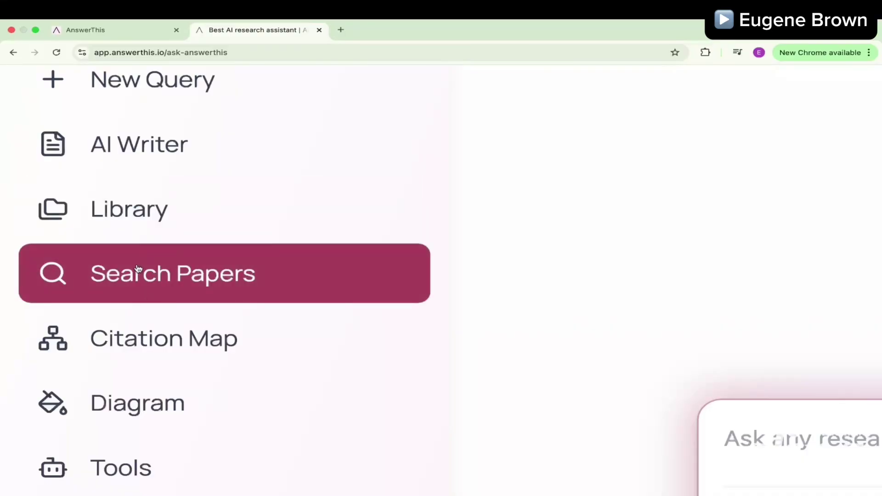
pyautogui.click(152, 281)
pyautogui.scroll(-2, 158, 279)
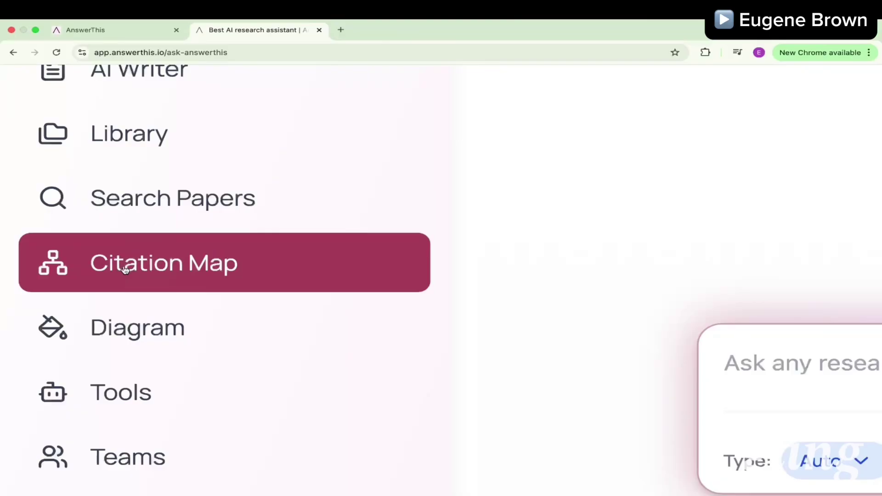
# Open the Tools page and examine the featured Naturalizer, AI Essay Writer, Research Gap Finder and AI Paraphraser Tool.
pyautogui.click(124, 229)
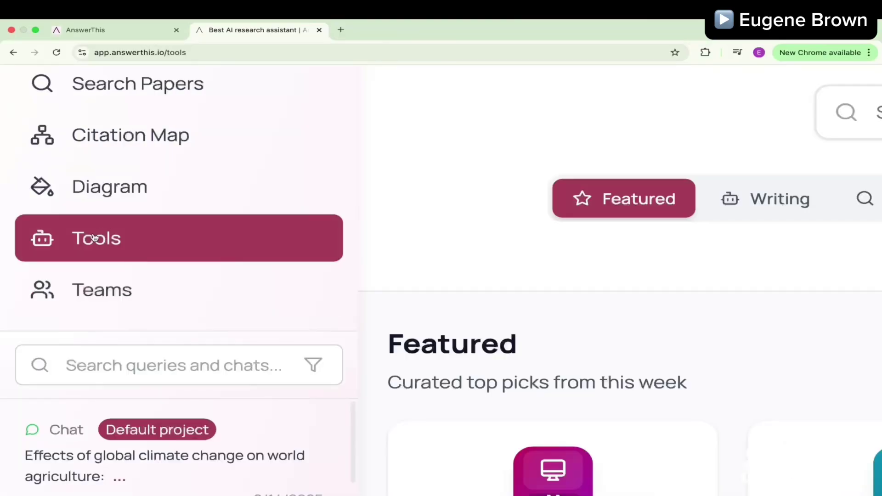
pyautogui.scroll(-2, 568, 257)
pyautogui.scroll(-5, 568, 257)
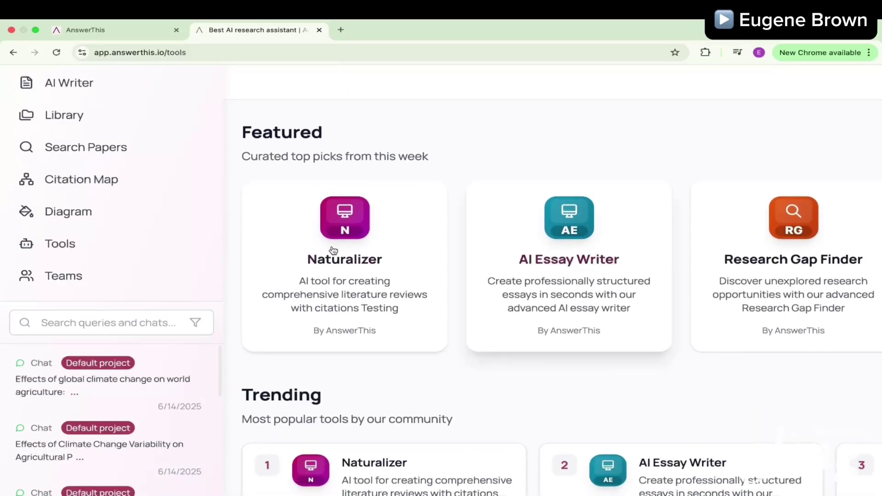
pyautogui.keyDown('ctrl'); pyautogui.scroll(3, 367, 252); pyautogui.keyUp('ctrl')
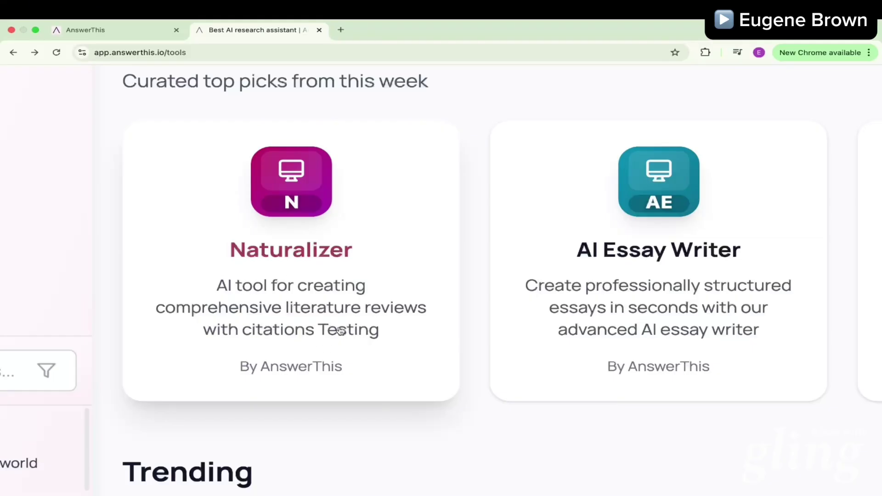
pyautogui.hscroll(6, 400, 305)
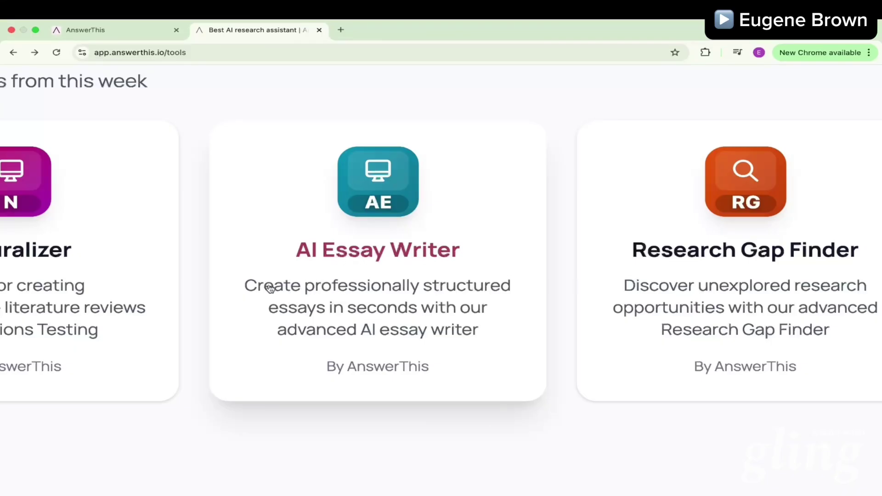
pyautogui.hscroll(8, 280, 288)
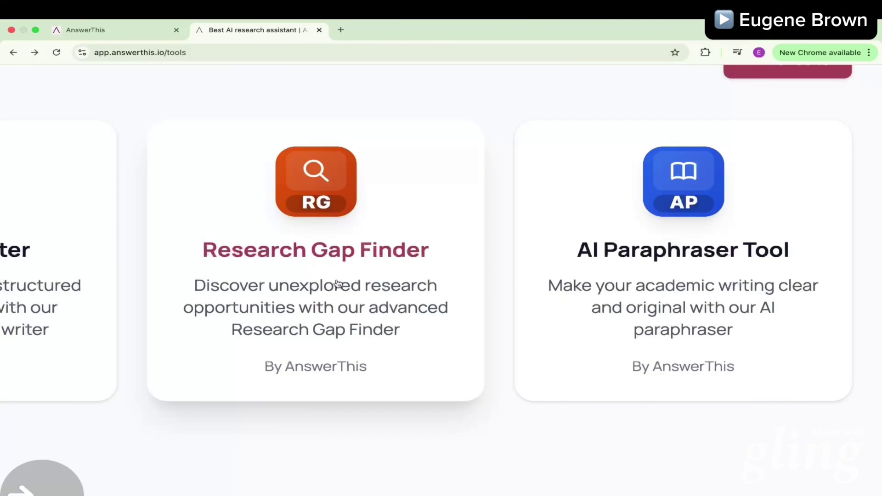
# Open Search Papers and enter "Anthropogenic impact on climate change" as the database query.
pyautogui.scroll(1, 459, 276)
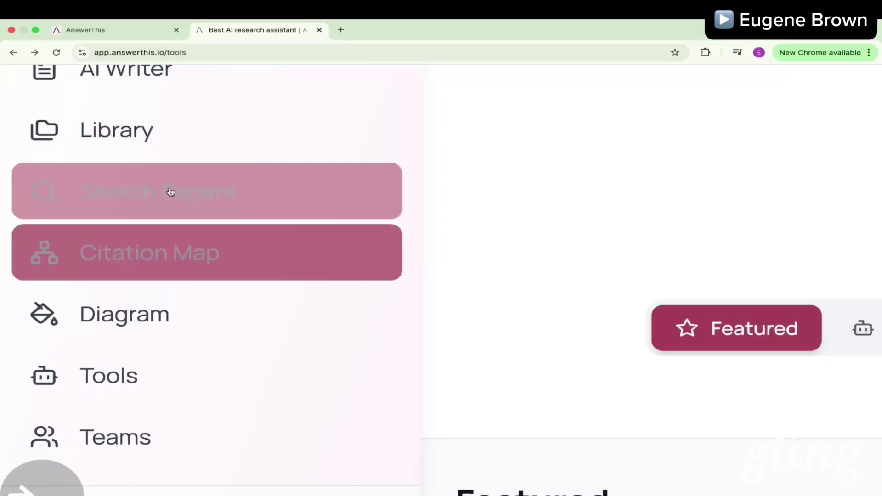
pyautogui.click(110, 197)
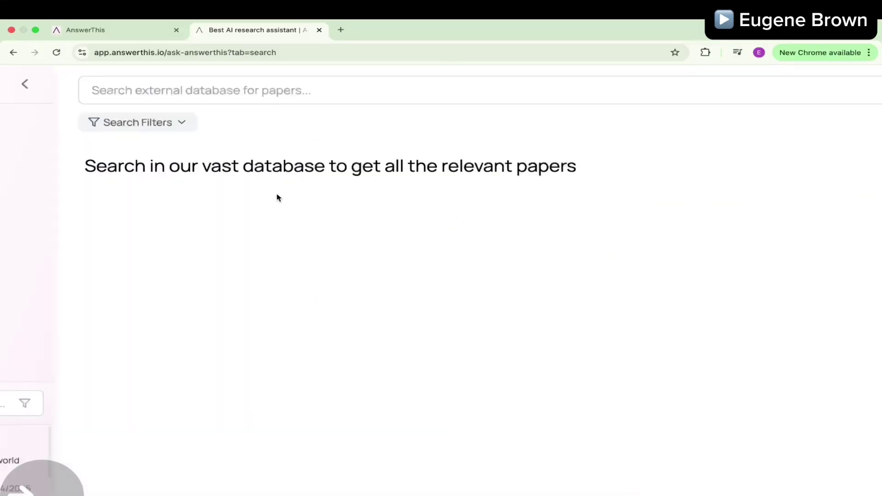
pyautogui.click(305, 86)
pyautogui.write('Anthropogenic impact on climate change')
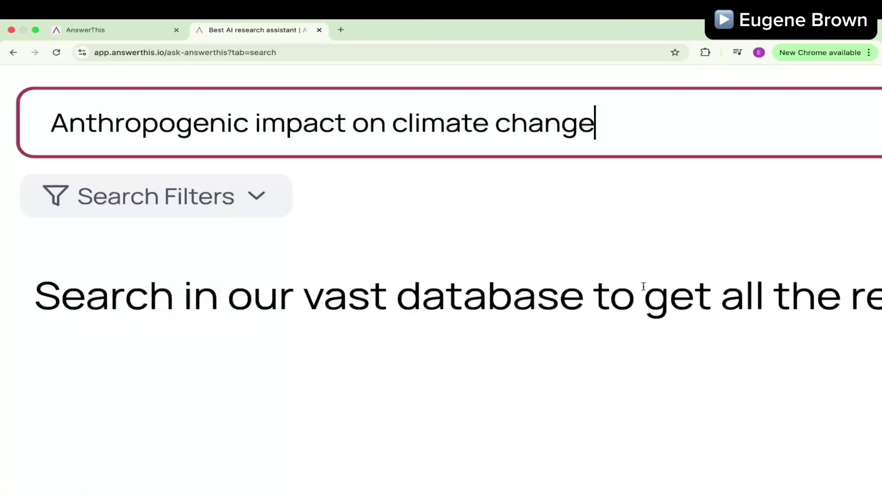
pyautogui.click(52, 122)
pyautogui.moveTo(51, 122); pyautogui.dragTo(566, 141)
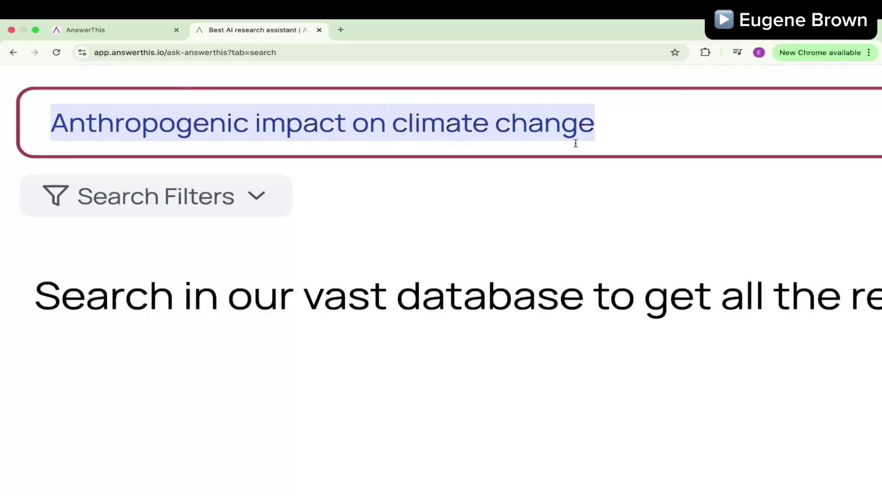
pyautogui.click(618, 116)
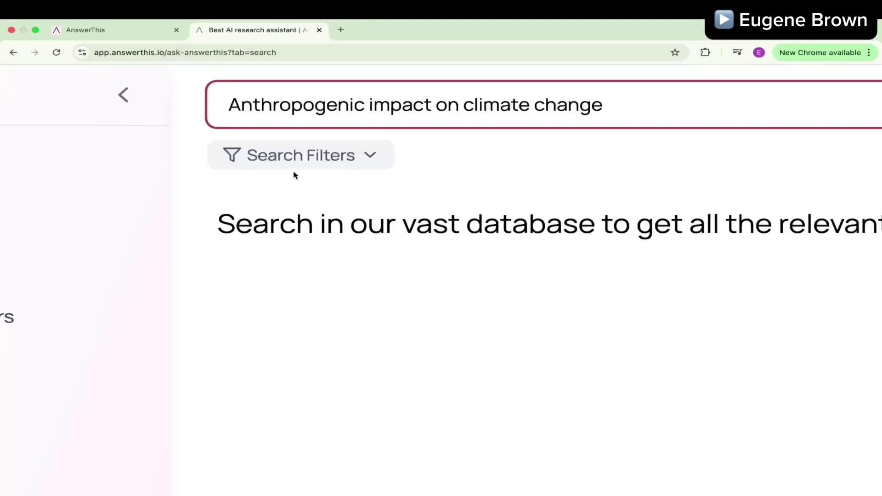
# Expand the search filters and set Minimum Citations to 6.
pyautogui.click(371, 160)
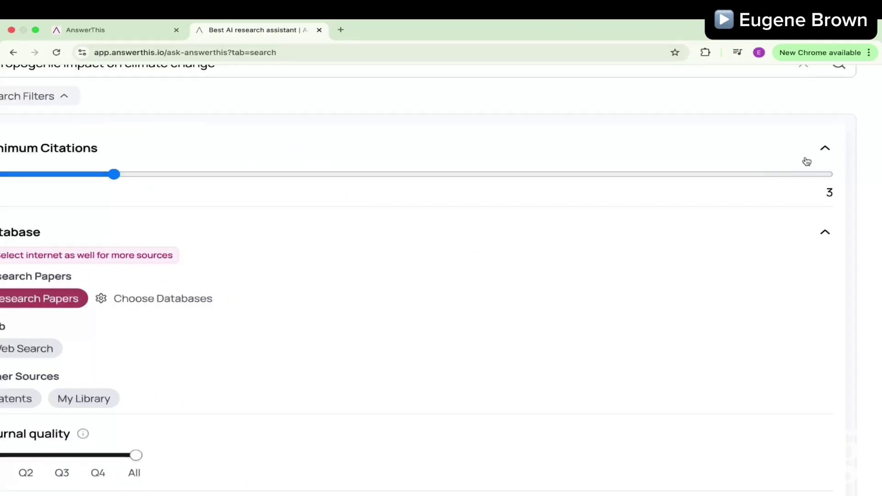
pyautogui.click(825, 147)
pyautogui.click(825, 147)
pyautogui.hscroll(-5, 597, 166)
pyautogui.click(488, 174)
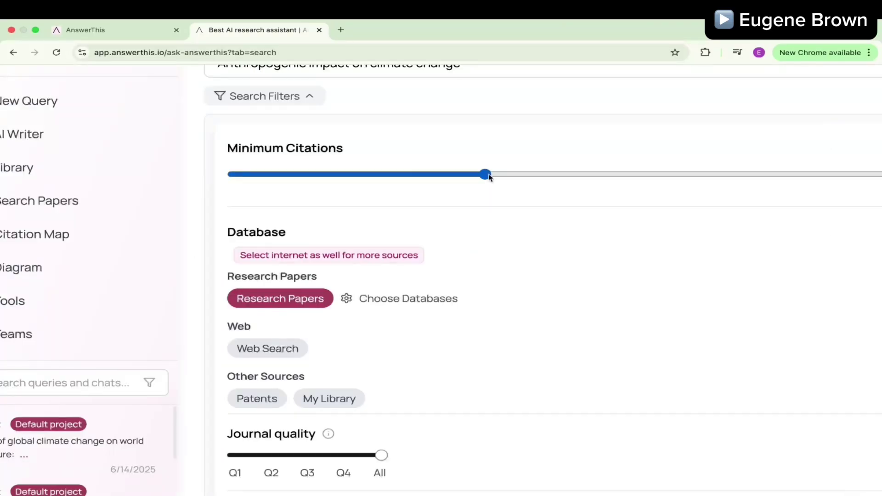
pyautogui.hscroll(5, 489, 178)
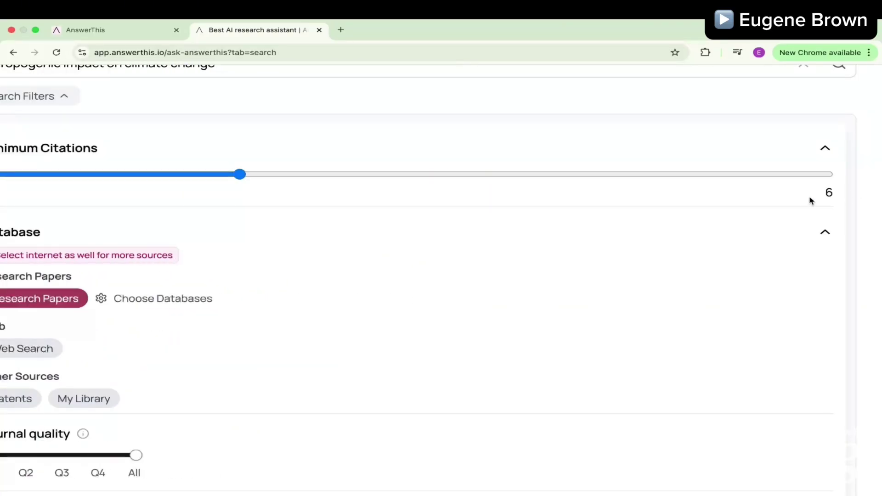
# Open the database choices for research papers and add OpenAlex and PubMed to the sources.
pyautogui.hscroll(-3, 177, 205)
pyautogui.scroll(-3, 177, 202)
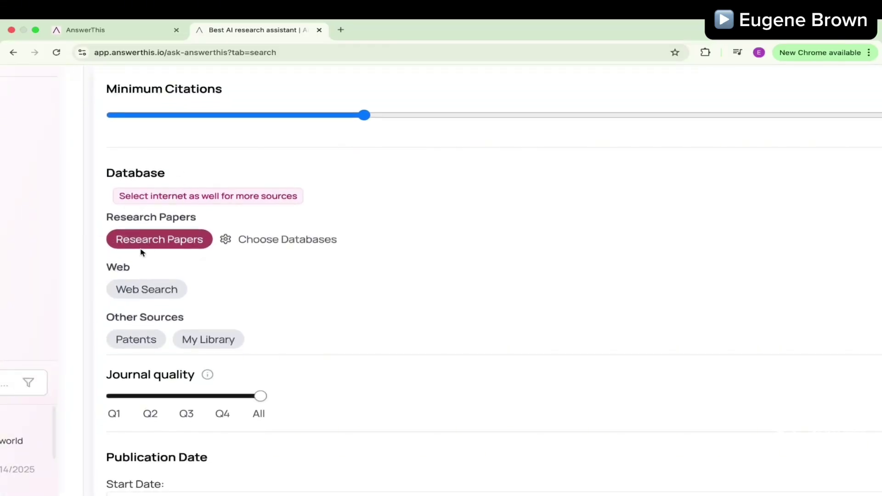
pyautogui.scroll(5, 141, 252)
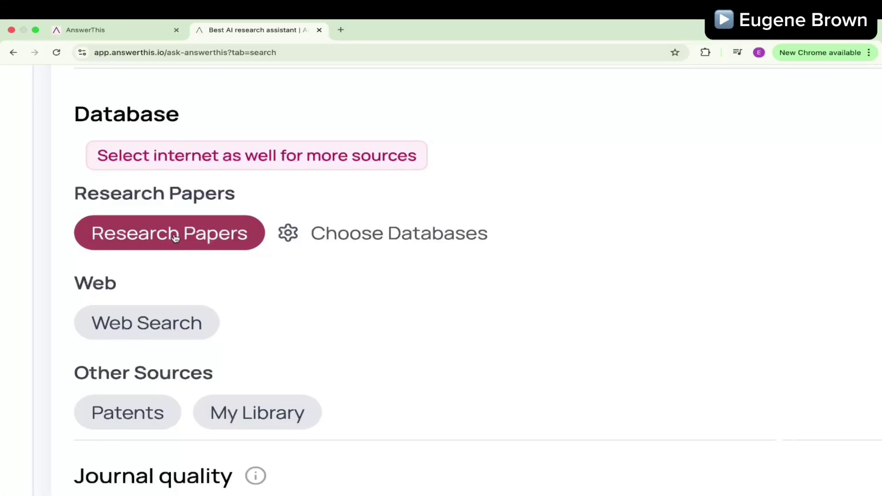
pyautogui.click(288, 234)
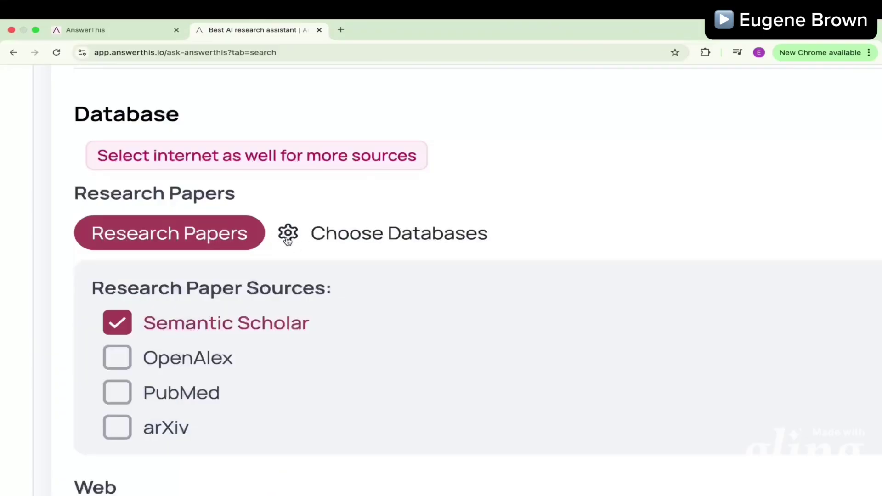
pyautogui.click(123, 359)
pyautogui.click(118, 392)
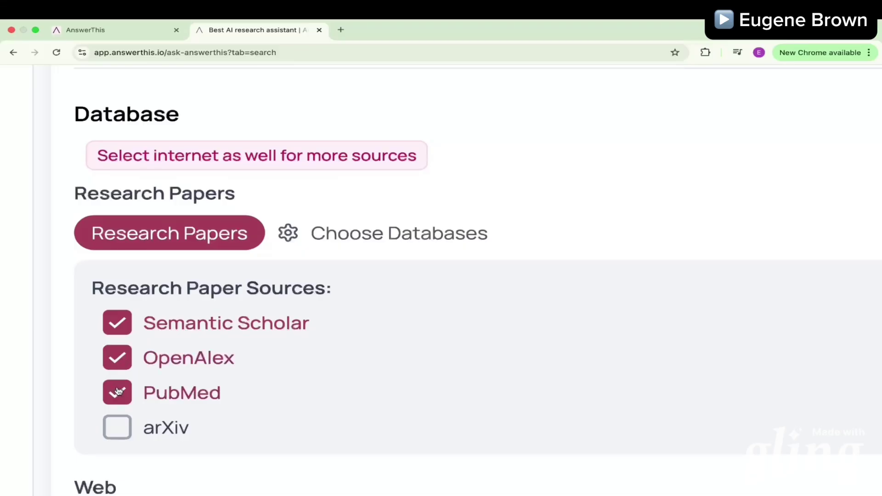
# Review the web, other sources, journal quality and publication date filters, and submit the paper search.
pyautogui.scroll(-5, 191, 351)
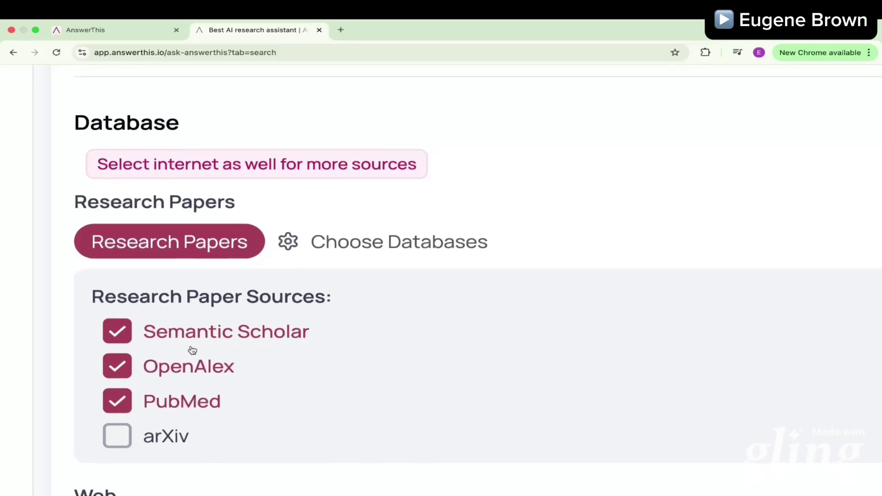
pyautogui.scroll(-1, 192, 350)
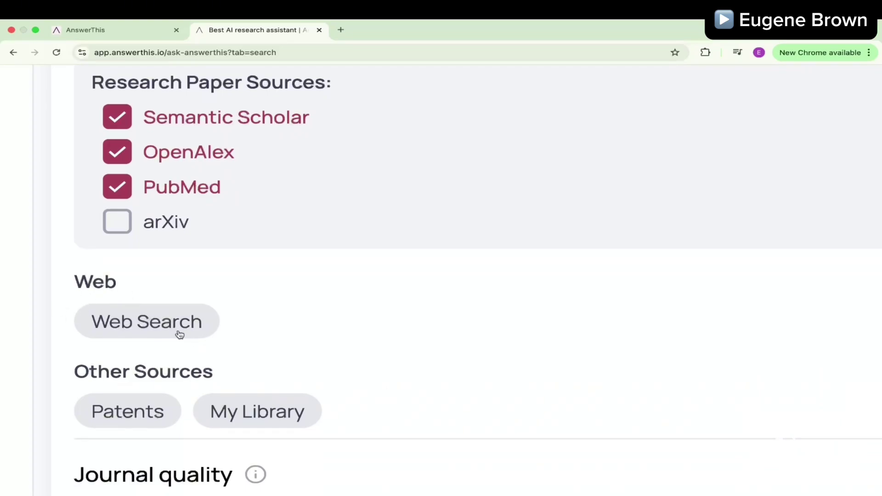
pyautogui.scroll(-4, 179, 335)
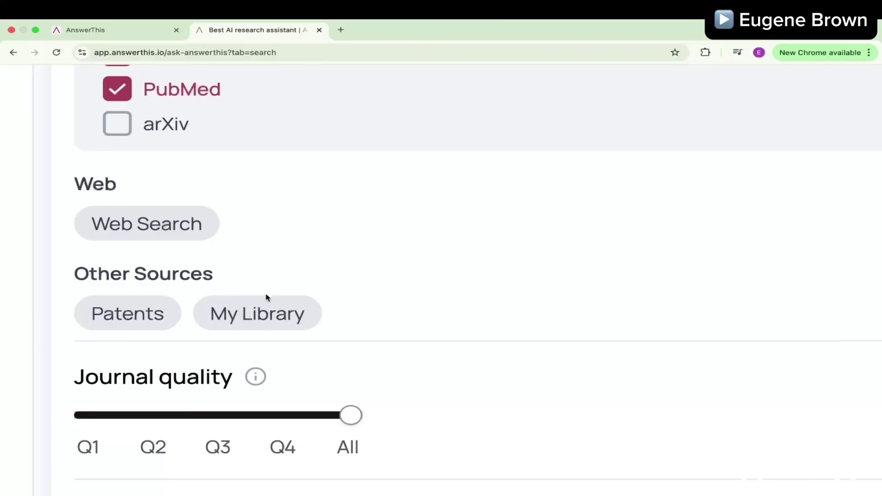
pyautogui.scroll(-3, 267, 298)
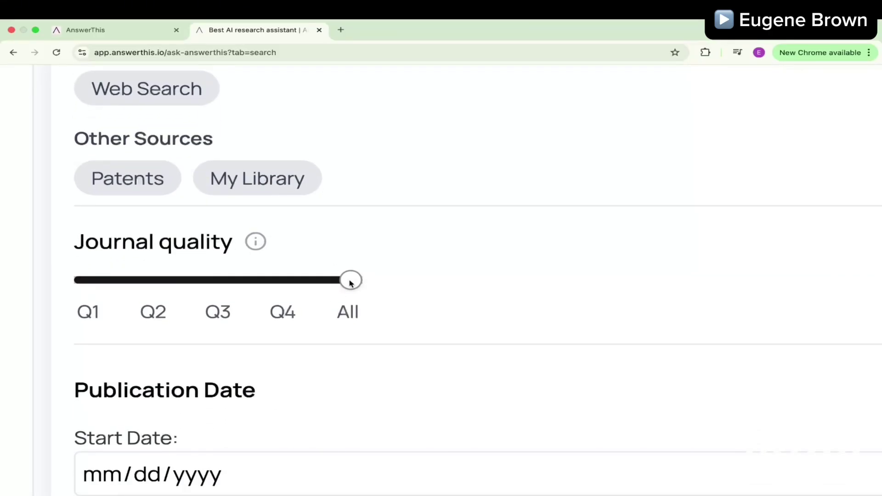
pyautogui.moveTo(352, 284)
pyautogui.mouseDown()
pyautogui.moveTo(304, 284)
pyautogui.moveTo(361, 288)
pyautogui.mouseUp()
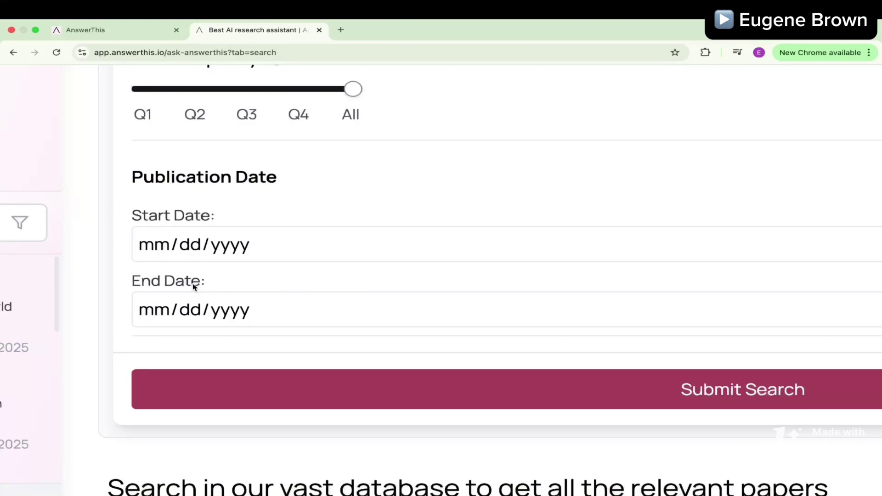
pyautogui.hscroll(2, 193, 287)
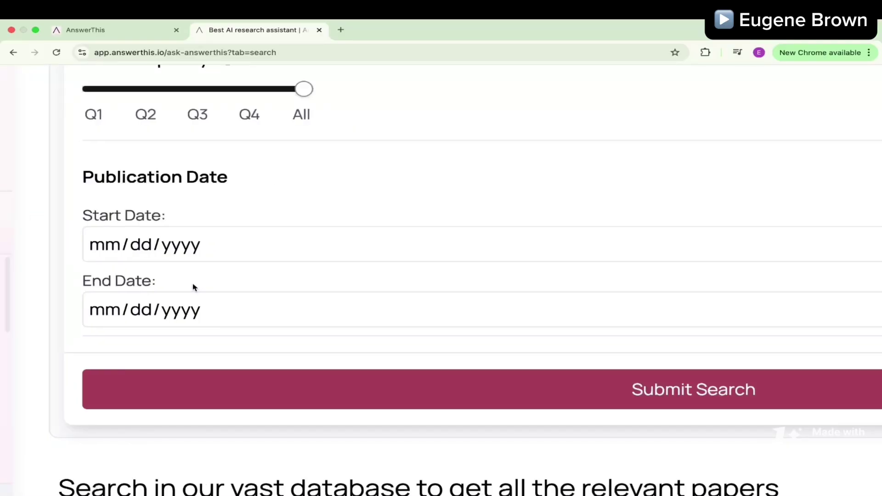
pyautogui.hscroll(5, 193, 287)
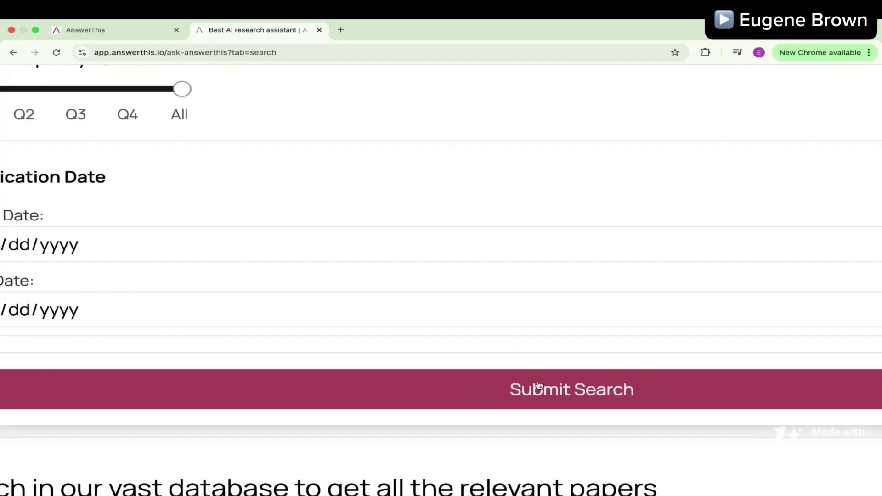
pyautogui.click(554, 392)
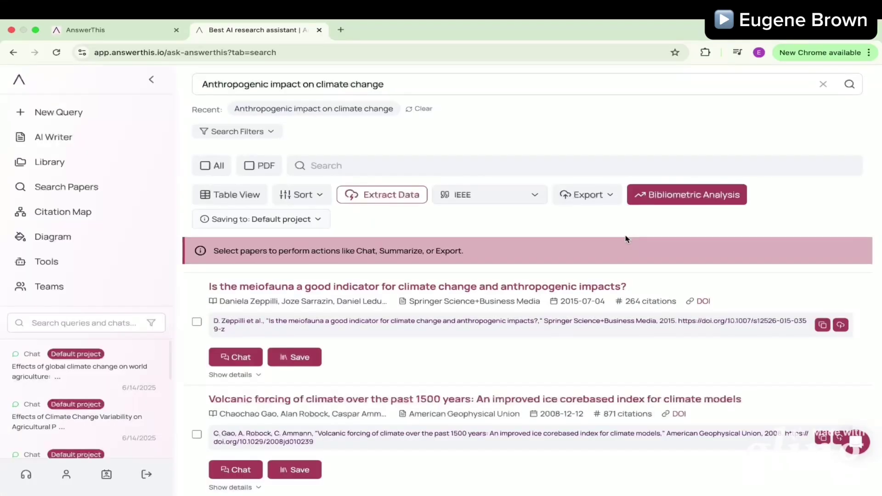
# Look through the list of papers found on the anthropogenic impact on climate change and their chat and save options.
pyautogui.scroll(5, 475, 238)
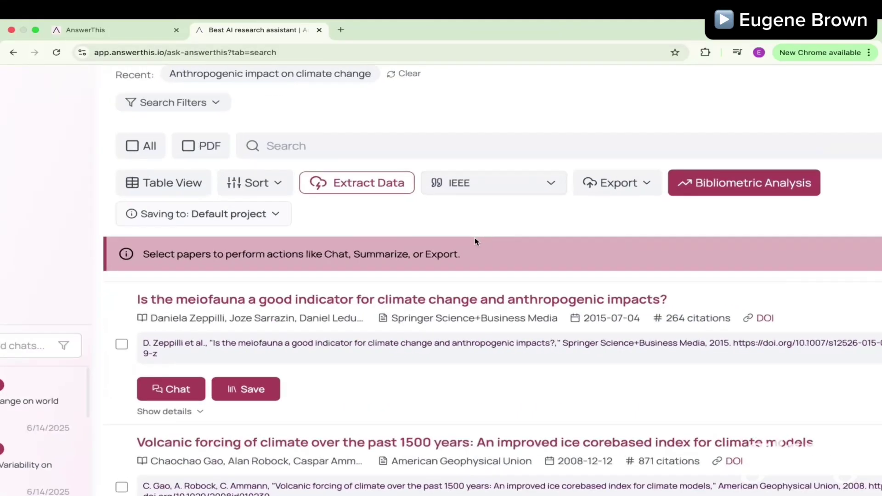
pyautogui.hscroll(-2, 475, 238)
pyautogui.scroll(-4, 474, 239)
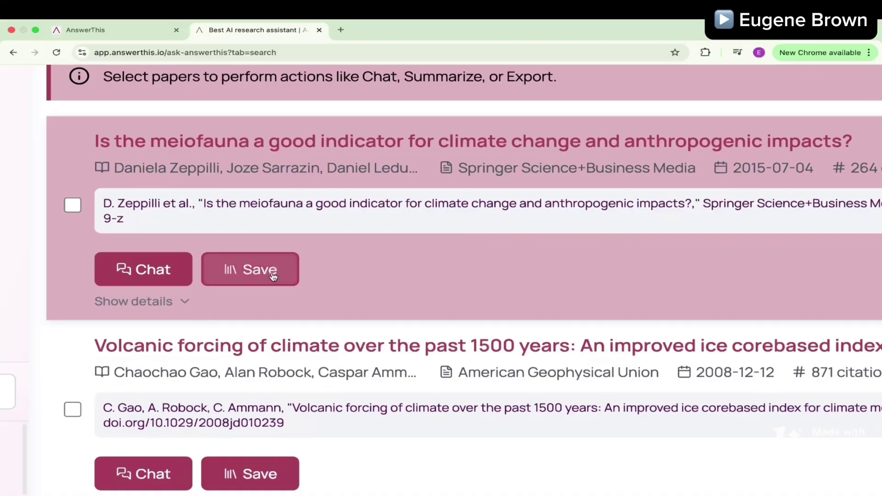
pyautogui.click(142, 274)
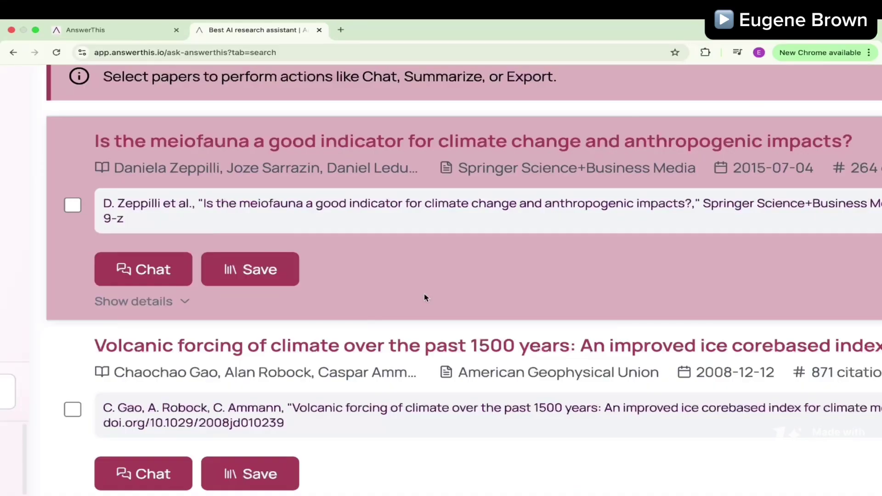
pyautogui.scroll(-6, 424, 294)
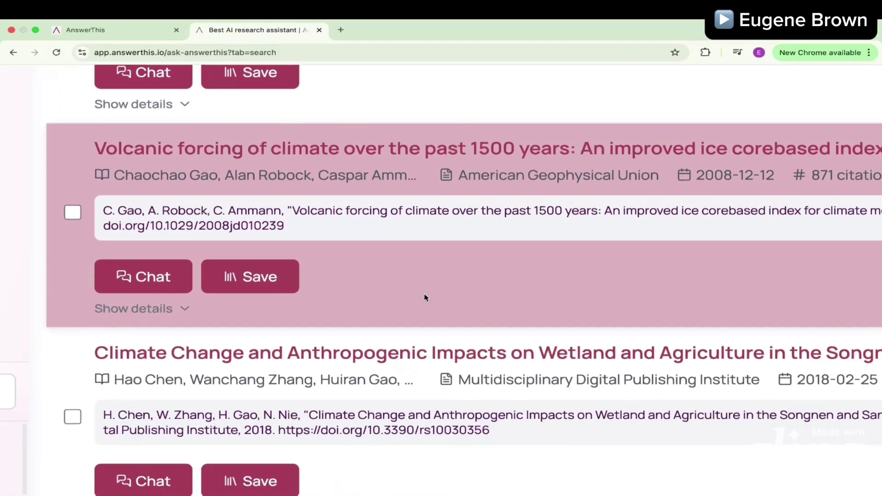
pyautogui.scroll(-5, 424, 294)
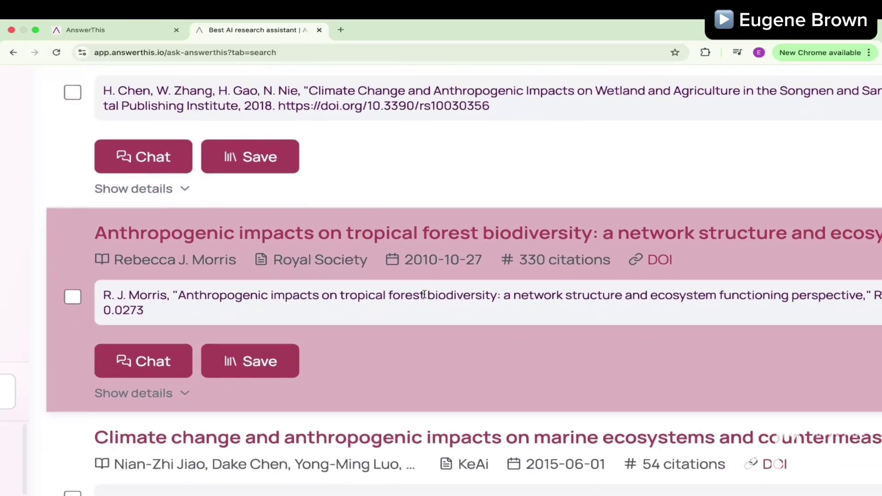
pyautogui.scroll(-10, 424, 294)
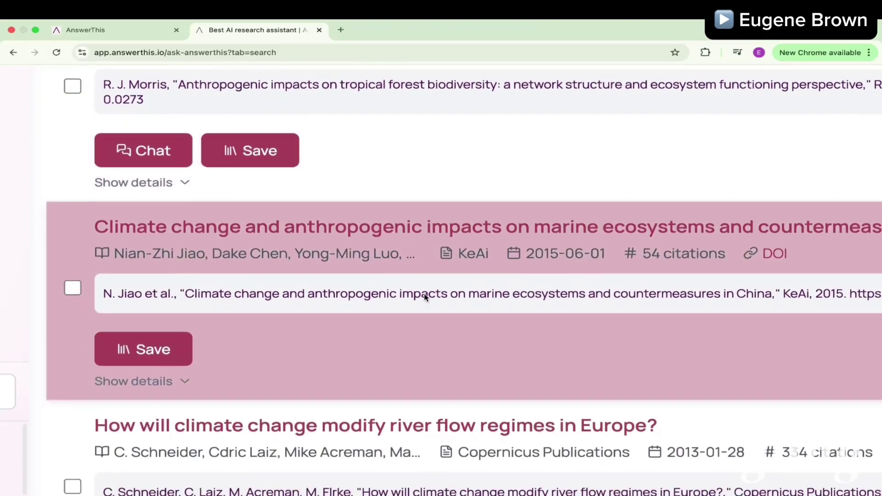
pyautogui.scroll(-10, 424, 293)
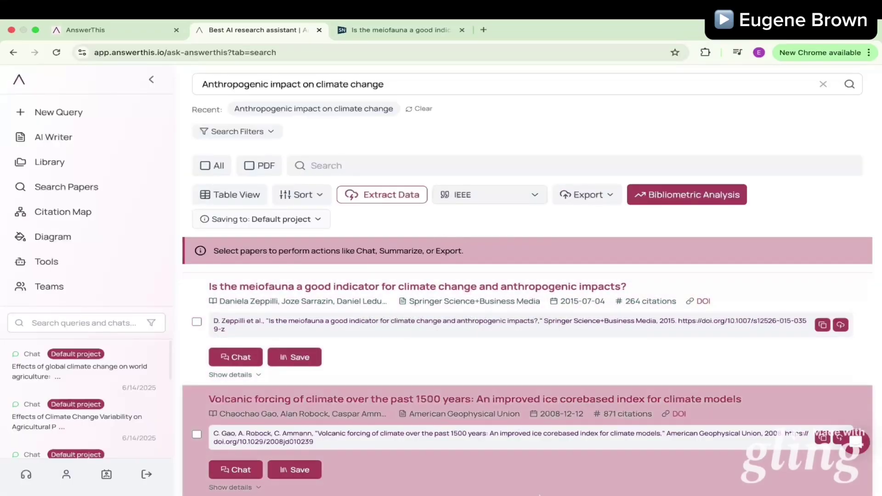
# Open the source article "Is the meiofauna a good indicator for climate change and anthropogenic impacts?" and read its abstract.
pyautogui.moveTo(533, 460)
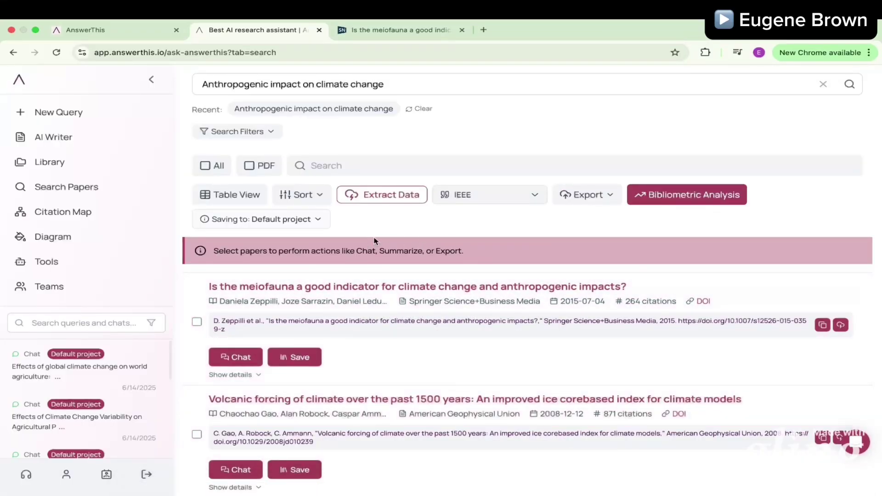
pyautogui.scroll(3, 373, 239)
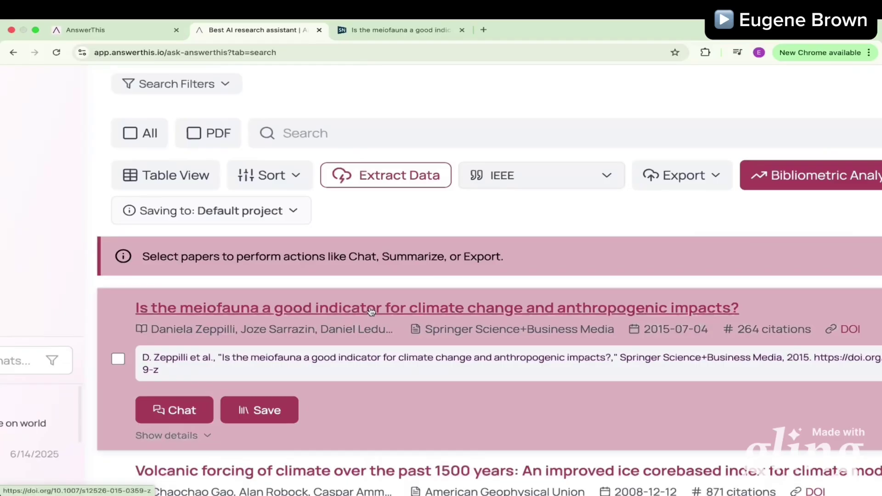
pyautogui.click(371, 311)
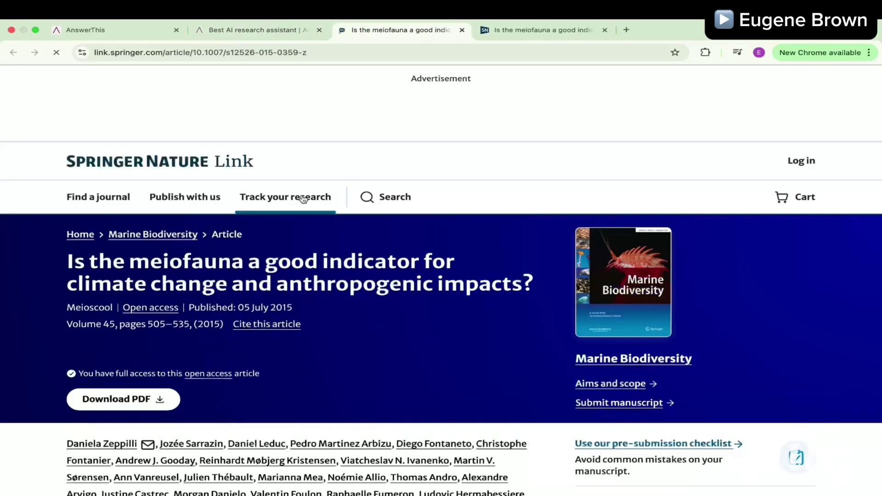
pyautogui.scroll(-6, 281, 250)
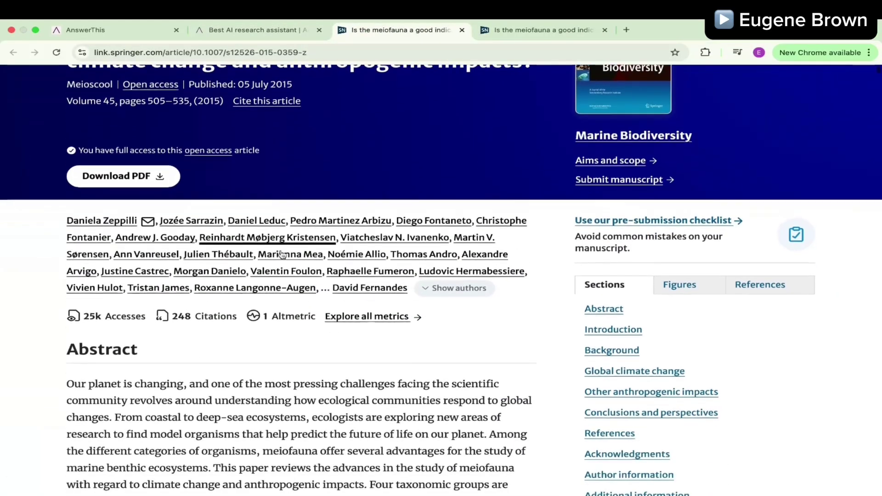
pyautogui.scroll(-6, 281, 250)
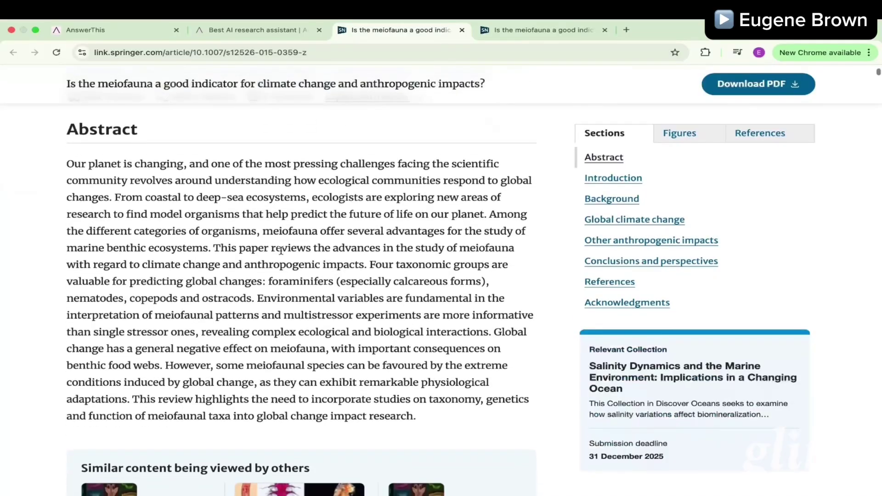
pyautogui.scroll(-10, 281, 251)
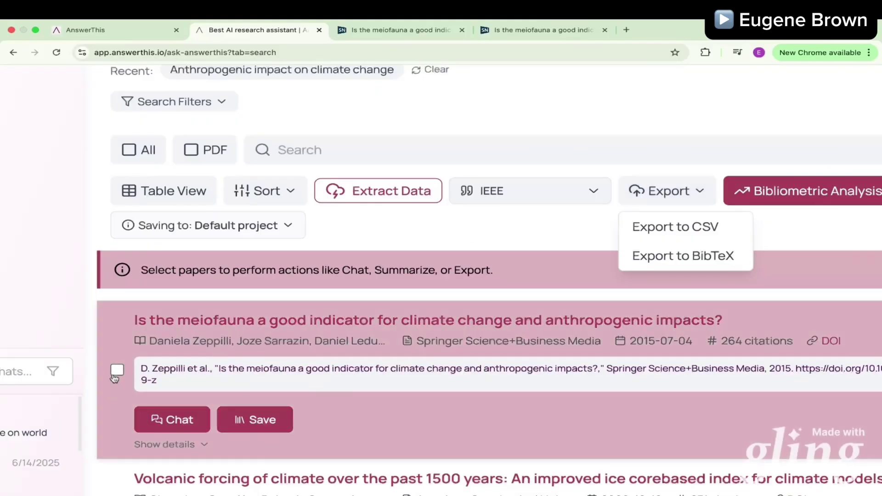
# Select the meiofauna paper and the "Volcanic forcing of climate over the past 1500 years" paper, and check the export formats.
pyautogui.click(118, 369)
pyautogui.scroll(-4, 123, 387)
pyautogui.click(118, 378)
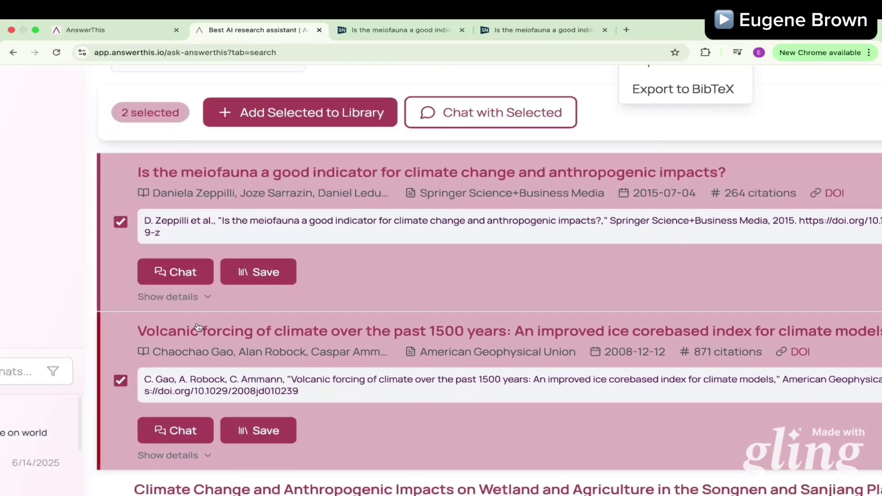
pyautogui.scroll(4, 117, 378)
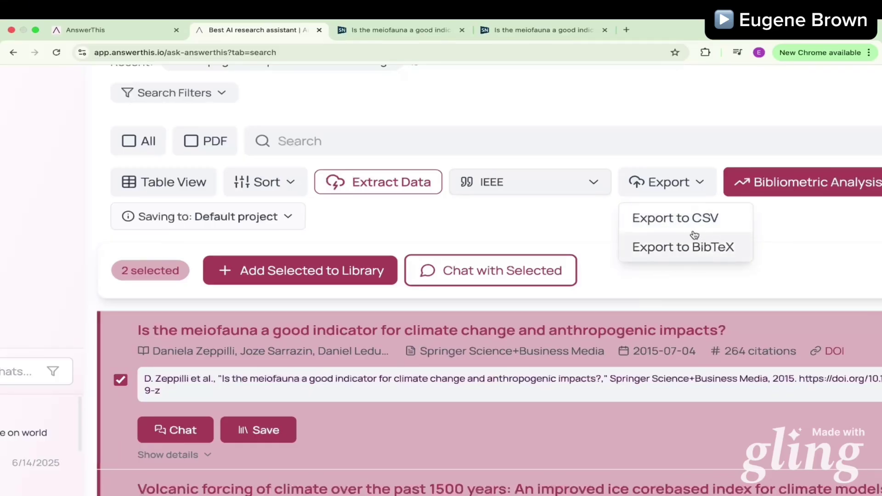
pyautogui.press('super+minus')
pyautogui.press('super+minus')
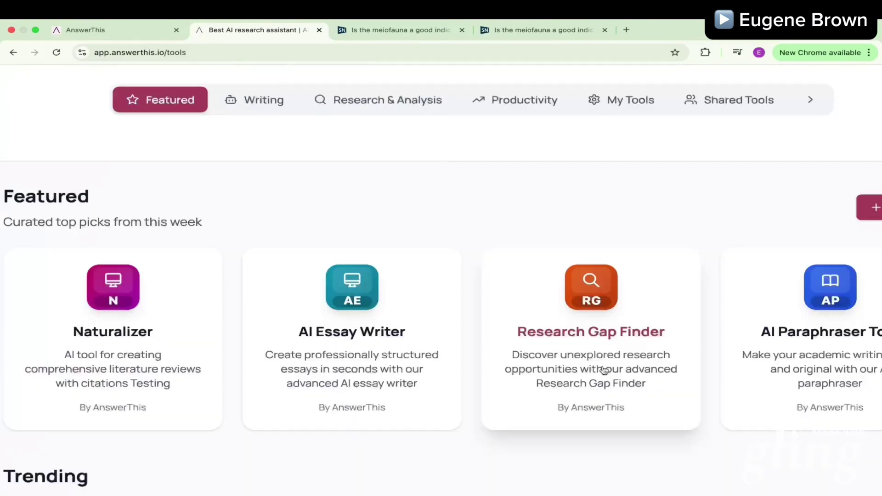
# Open the Research Gap Finder from the featured tools and read its guidance on getting the best results.
pyautogui.click(579, 337)
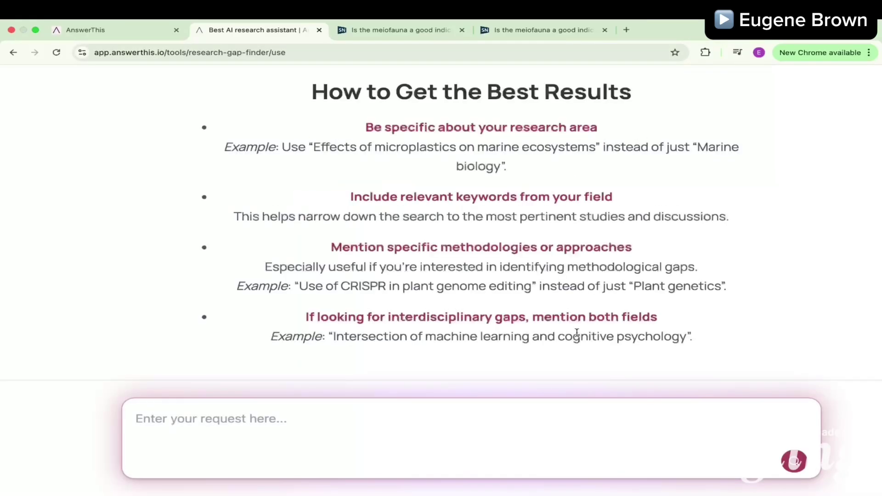
pyautogui.scroll(3, 560, 333)
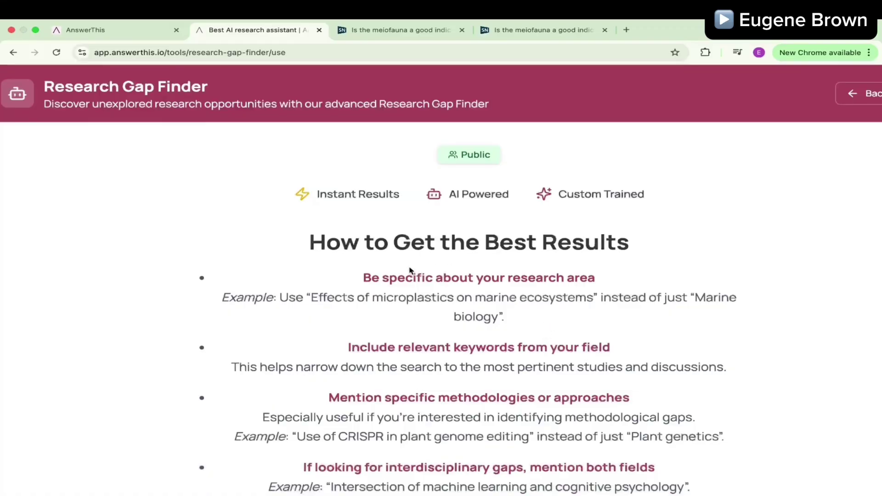
pyautogui.scroll(-1, 411, 271)
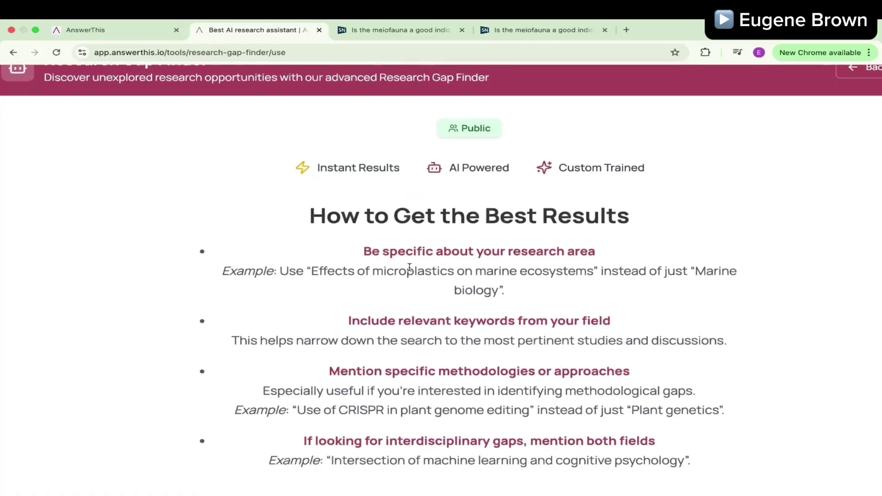
pyautogui.moveTo(307, 220); pyautogui.dragTo(626, 233)
pyautogui.scroll(-2, 636, 250)
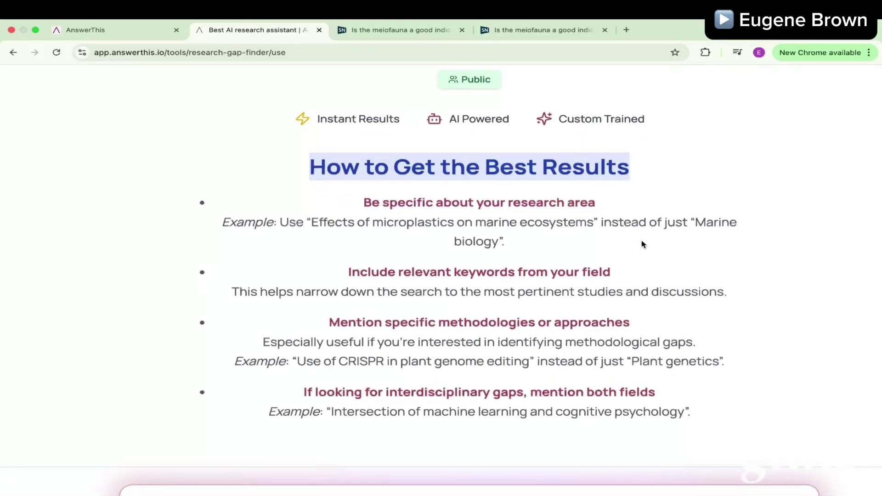
pyautogui.hotkey('ctrl', '+')
pyautogui.hotkey('ctrl', '+')
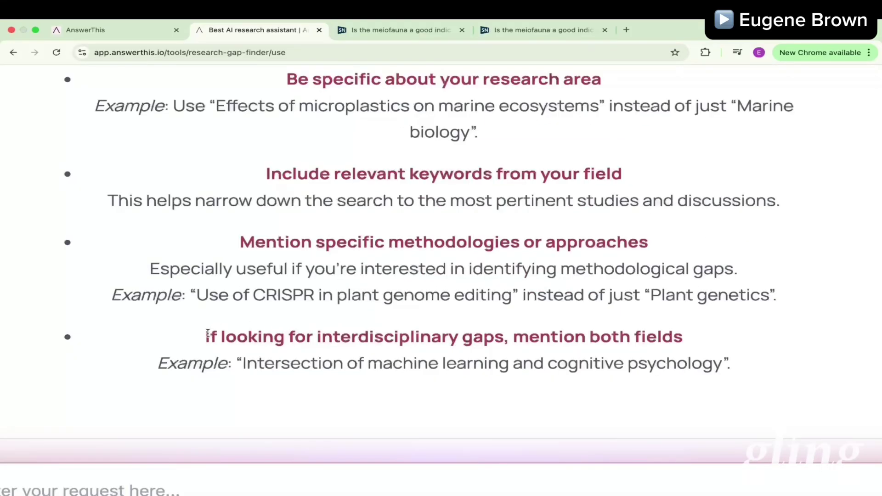
pyautogui.moveTo(208, 333); pyautogui.dragTo(694, 345)
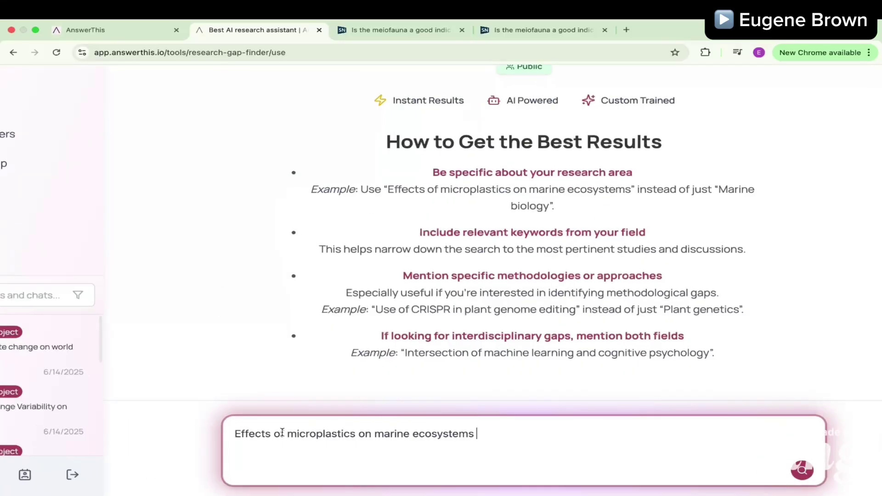
# Submit the request "Effects of microplastics on marine ecosystems" to the Research Gap Finder.
pyautogui.scroll(-2, 282, 432)
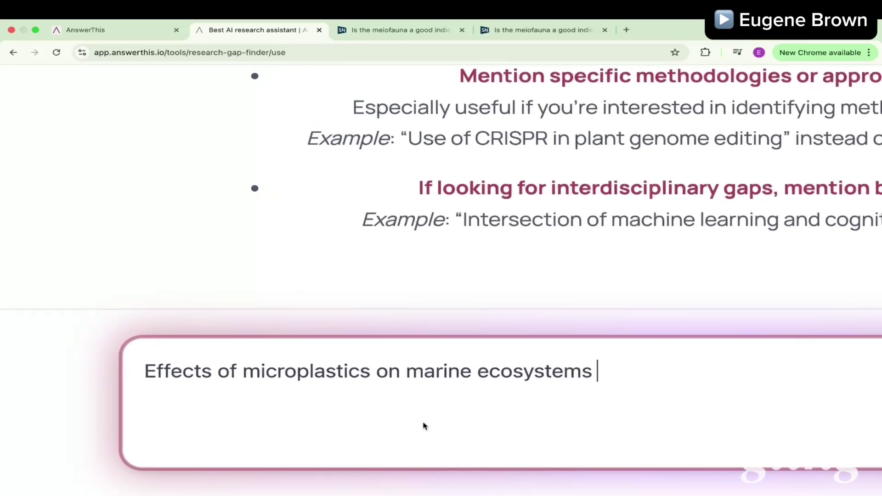
pyautogui.hscroll(2, 459, 377)
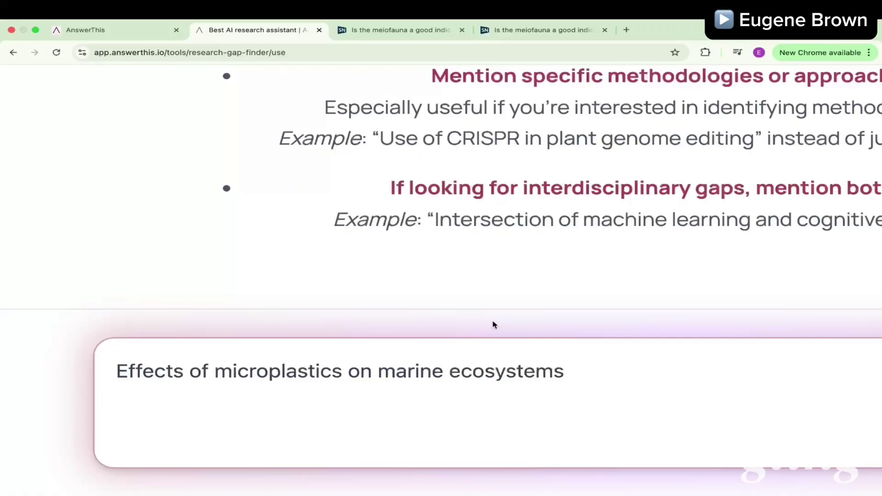
pyautogui.scroll(-3, 491, 324)
pyautogui.scroll(2, 492, 325)
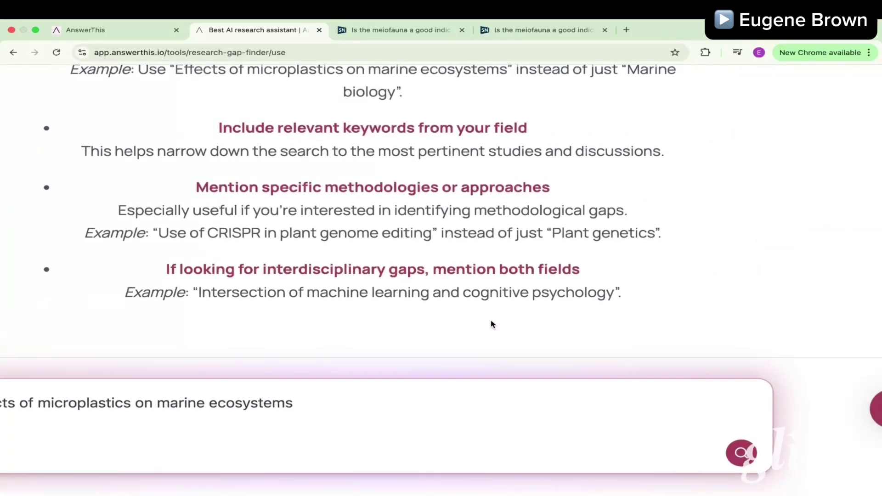
pyautogui.click(739, 460)
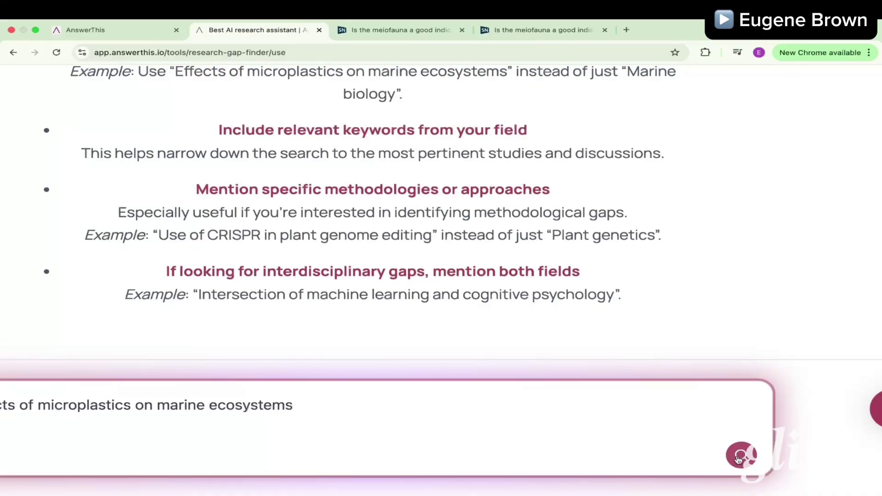
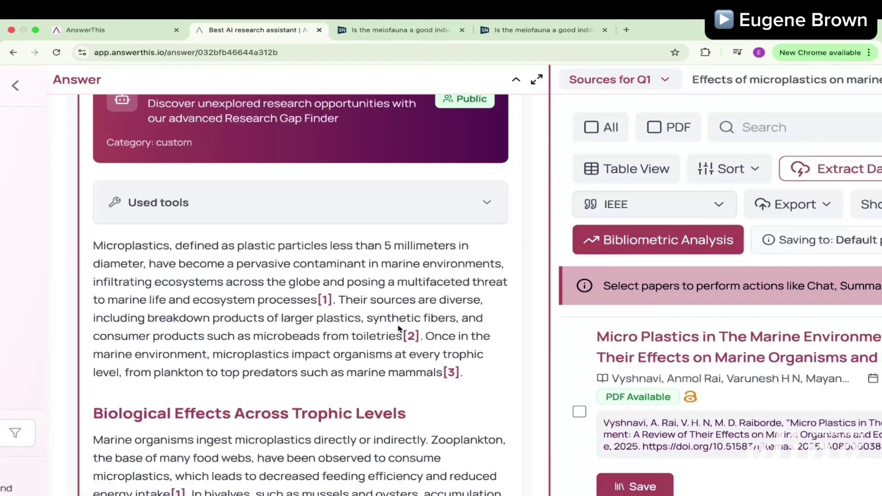
# Read the microplastics answer through to "Management, Knowledge Gaps, and Research Needs" and highlight its sentences on policy gaps, standardized methodologies and needed advances.
pyautogui.scroll(-10, 387, 332)
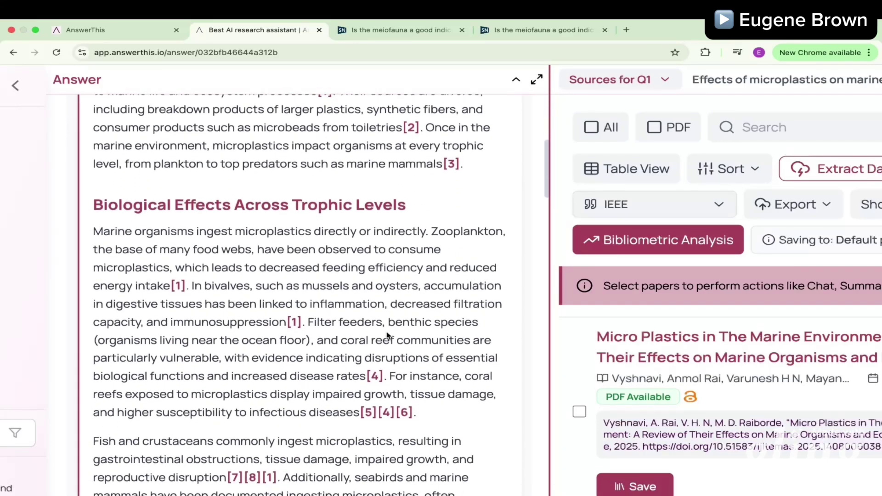
pyautogui.scroll(-10, 387, 332)
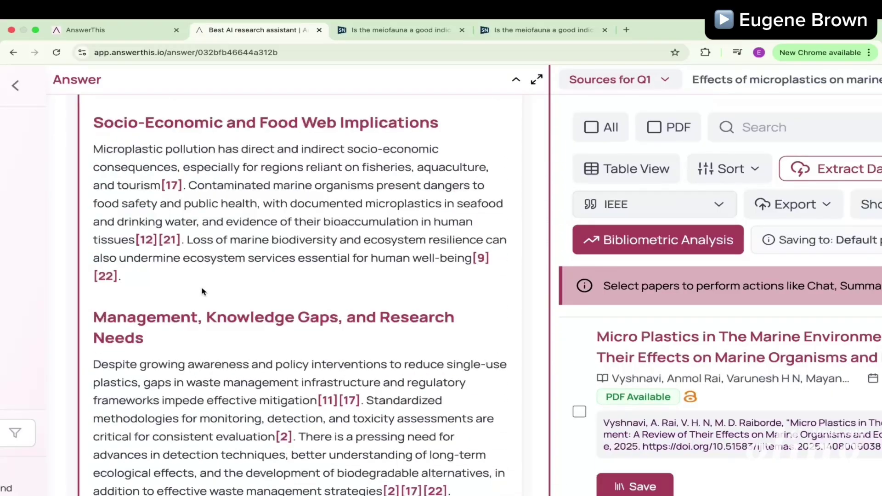
pyautogui.keyDown('ctrl'); pyautogui.scroll(5, 202, 292); pyautogui.keyUp('ctrl')
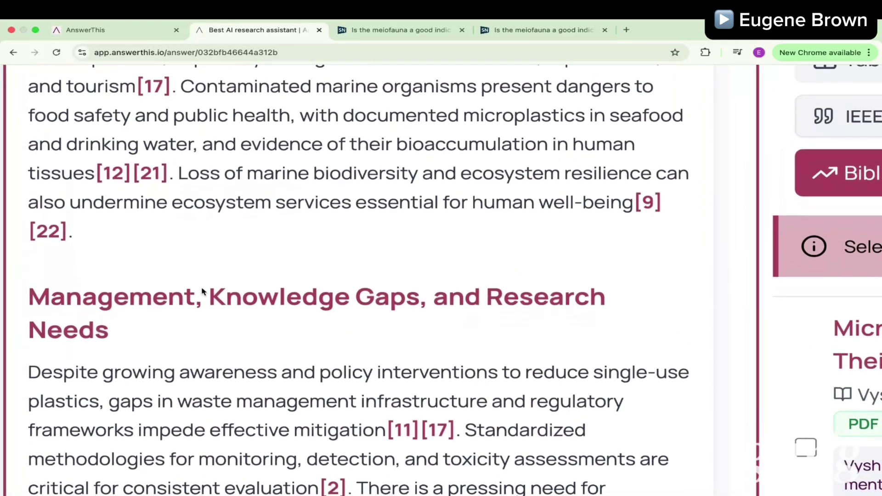
pyautogui.scroll(-4, 202, 292)
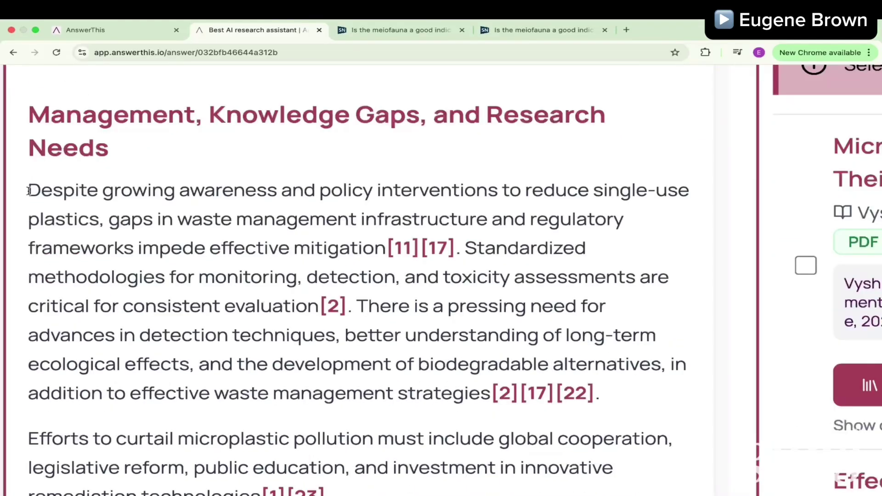
pyautogui.moveTo(29, 191); pyautogui.dragTo(373, 248)
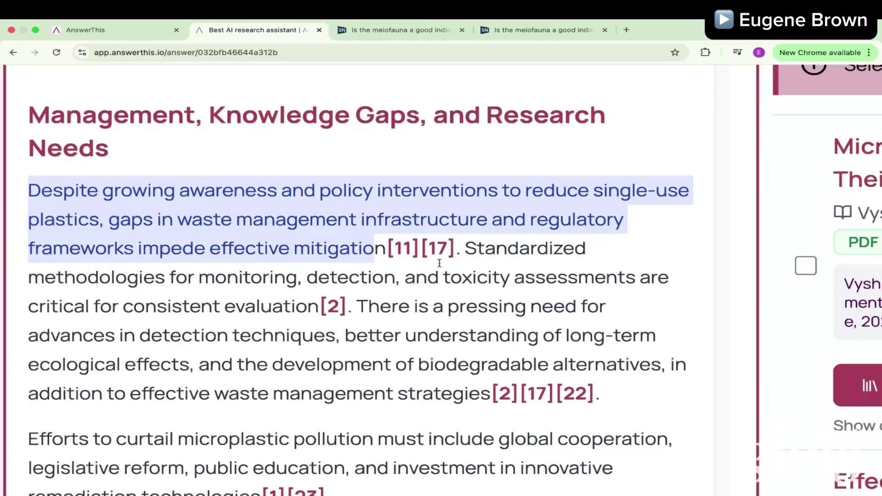
pyautogui.click(470, 248)
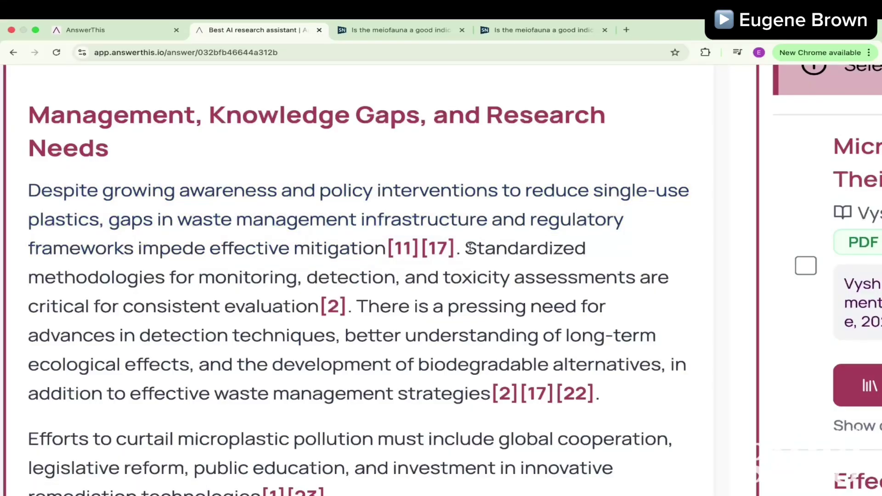
pyautogui.moveTo(469, 248); pyautogui.dragTo(518, 265)
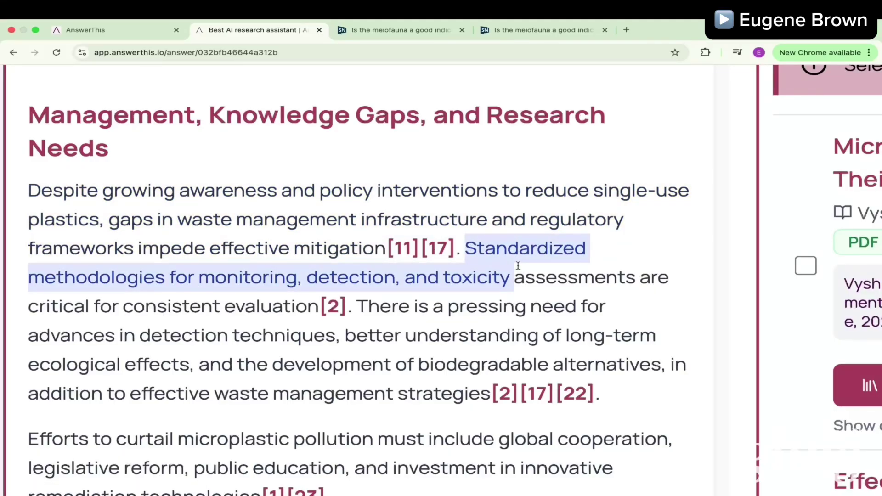
pyautogui.moveTo(518, 266); pyautogui.dragTo(492, 386)
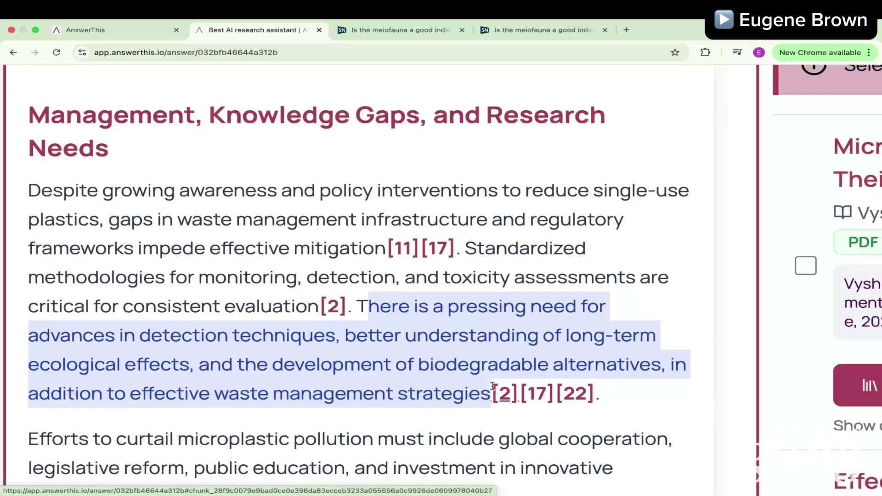
pyautogui.press('super+minus')
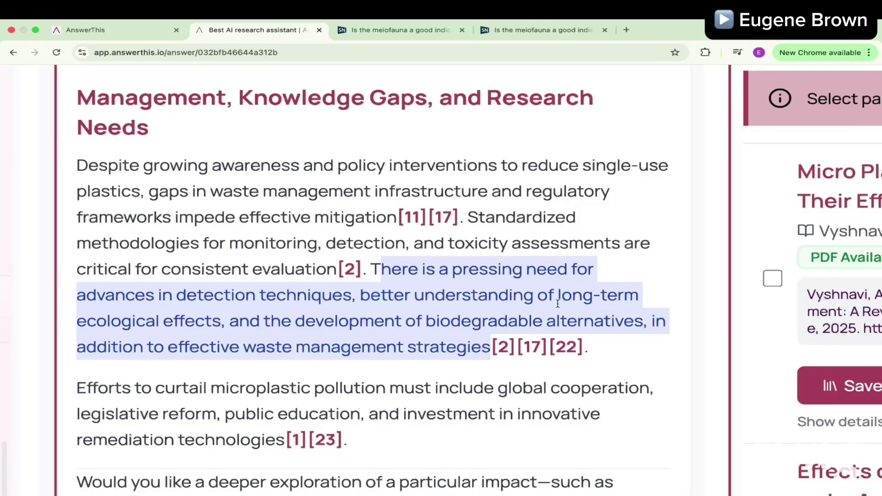
pyautogui.click(641, 360)
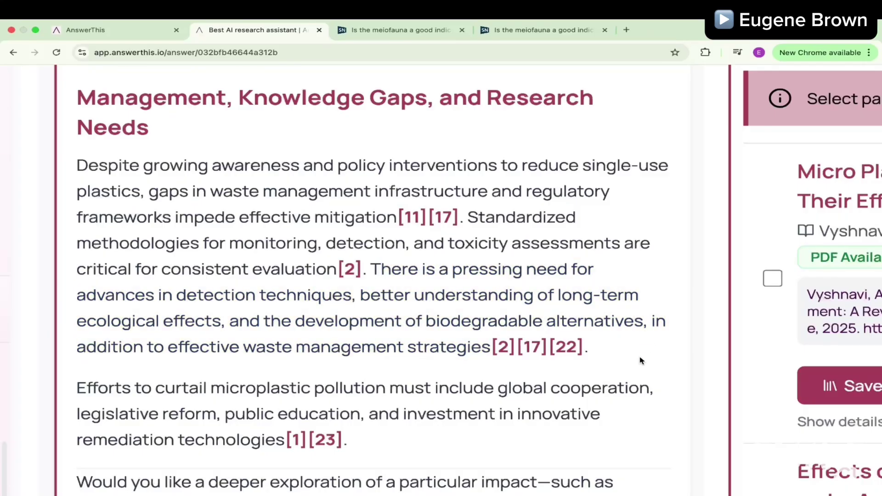
# Open the source behind citation [17] in the research needs paragraph and check its publication year and abstract.
pyautogui.click(532, 350)
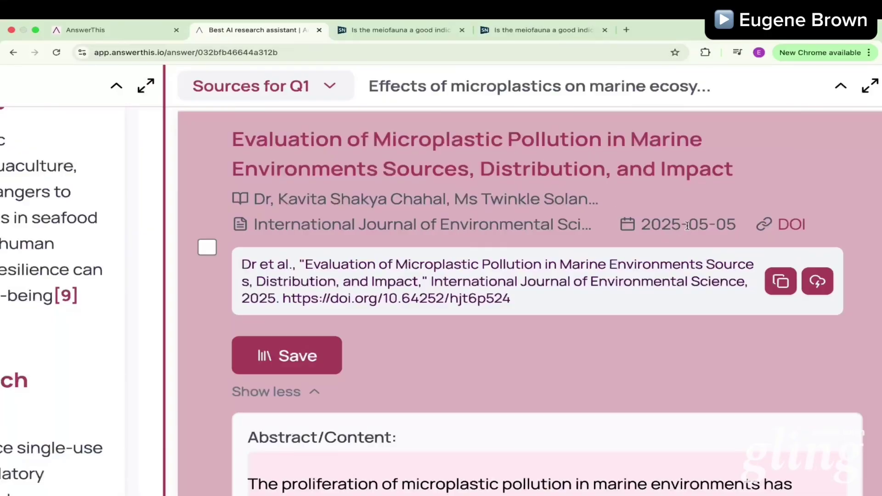
pyautogui.moveTo(679, 225); pyautogui.dragTo(646, 224)
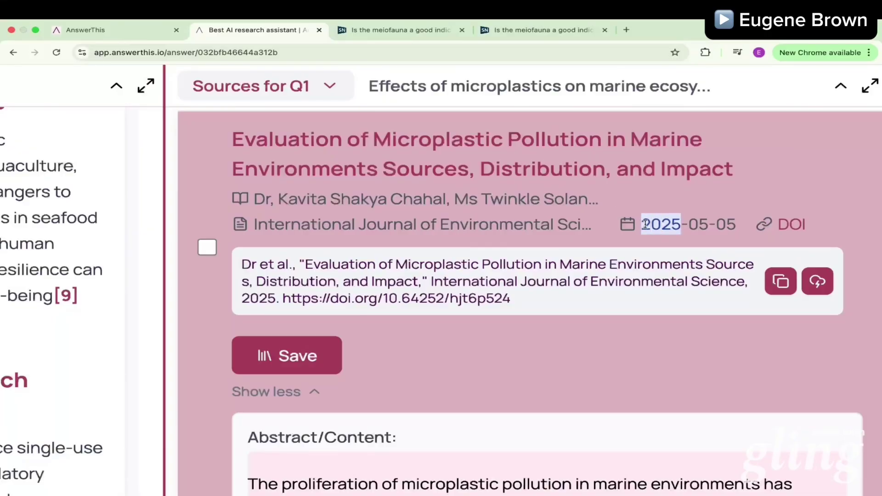
pyautogui.click(646, 223)
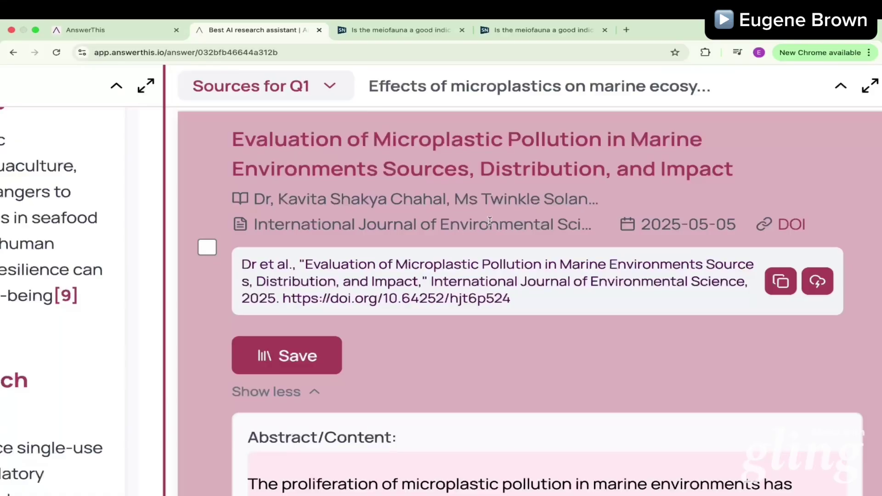
pyautogui.scroll(1, 489, 224)
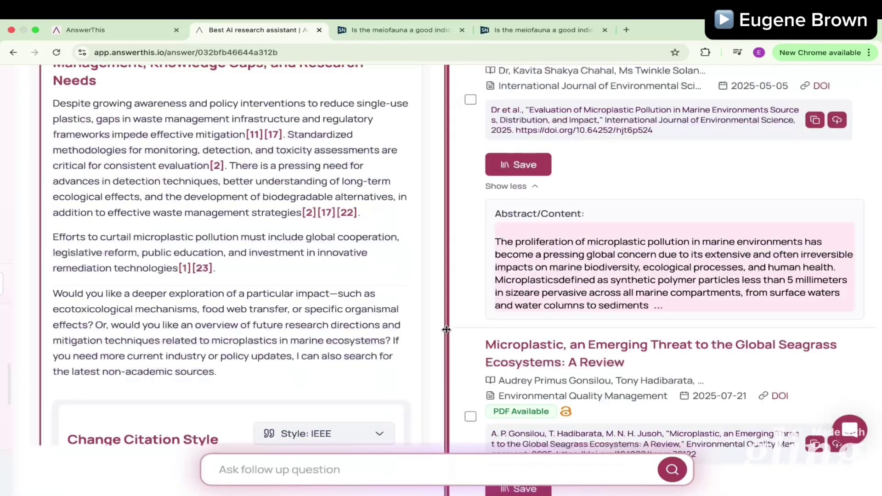
# Activate the follow-up question field, review the answer's "Ecosystem and Habitat Impacts" section, and return to the AnswerThis homepage.
pyautogui.click(292, 471)
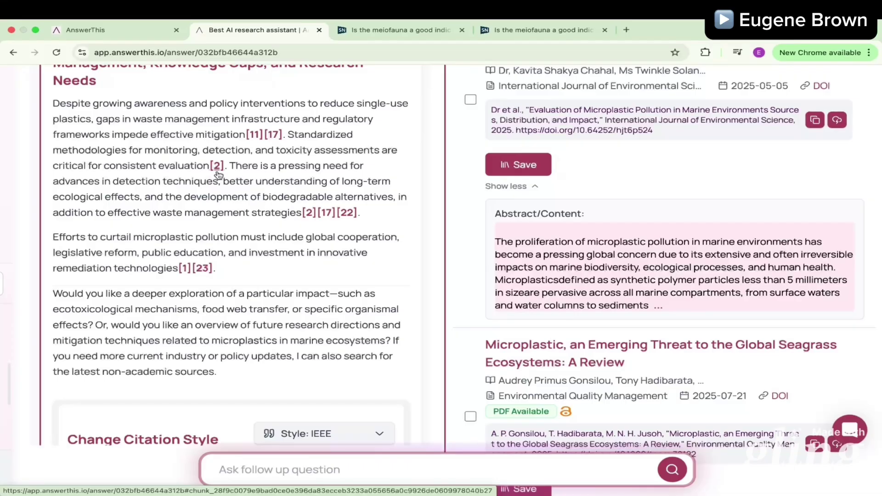
pyautogui.scroll(10, 375, 202)
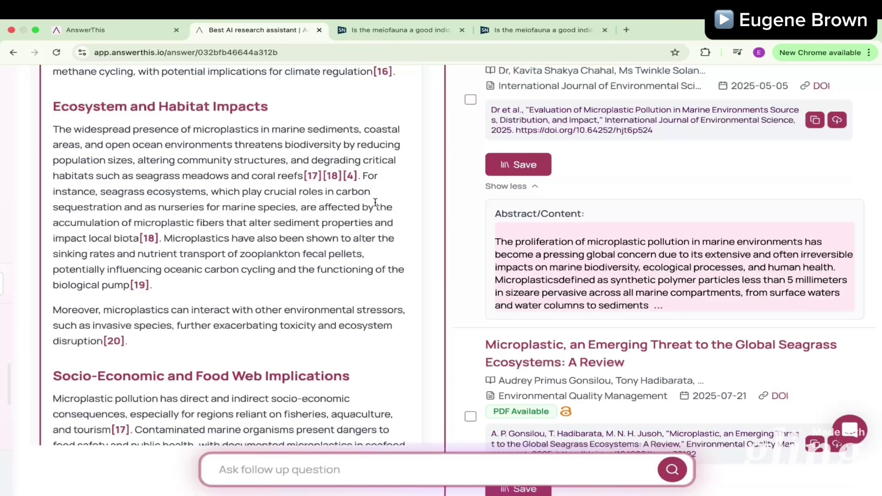
pyautogui.scroll(-5, 375, 202)
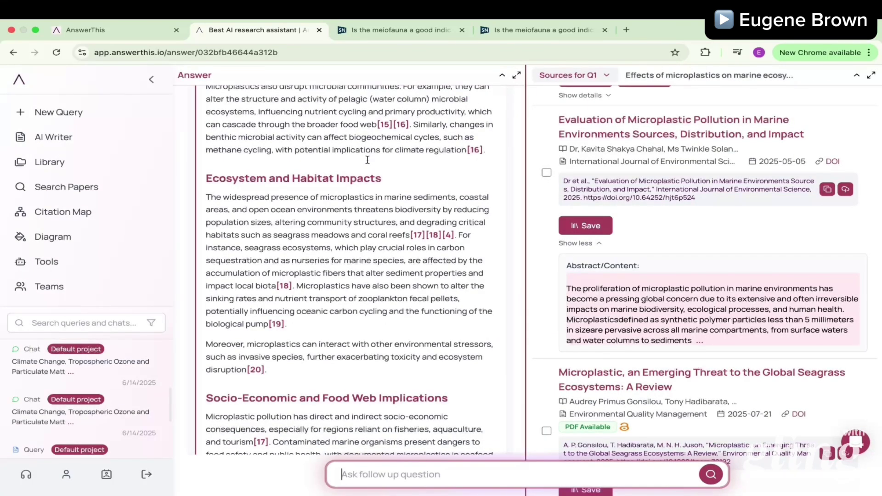
pyautogui.hotkey('ctrl', 'shift', 'Tab')
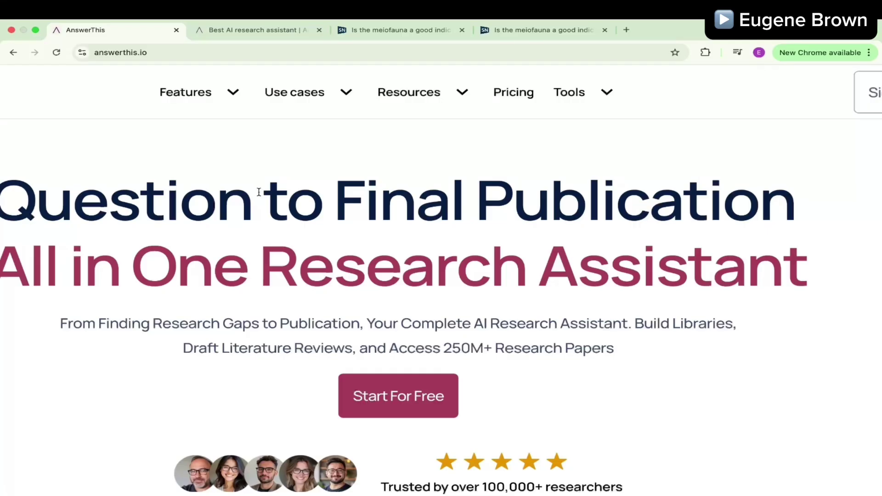